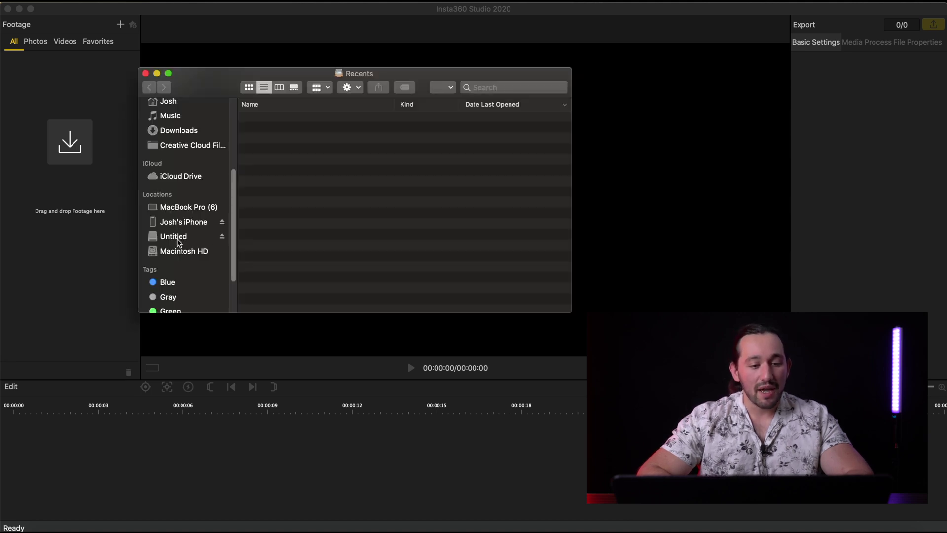
- Import every clip from Untitled > DCIM > Camera01 into the Footage library (12 .insv clips)
click(179, 238)
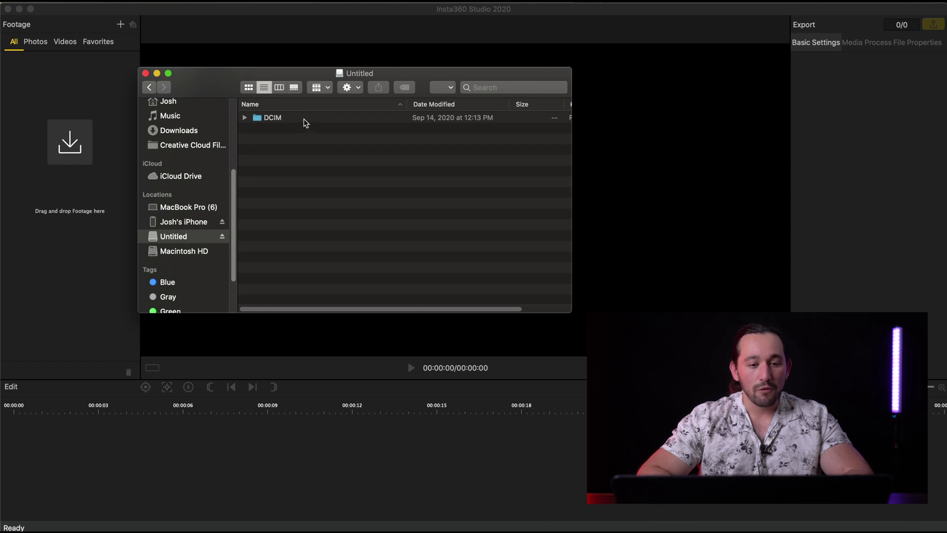
double_click(303, 120)
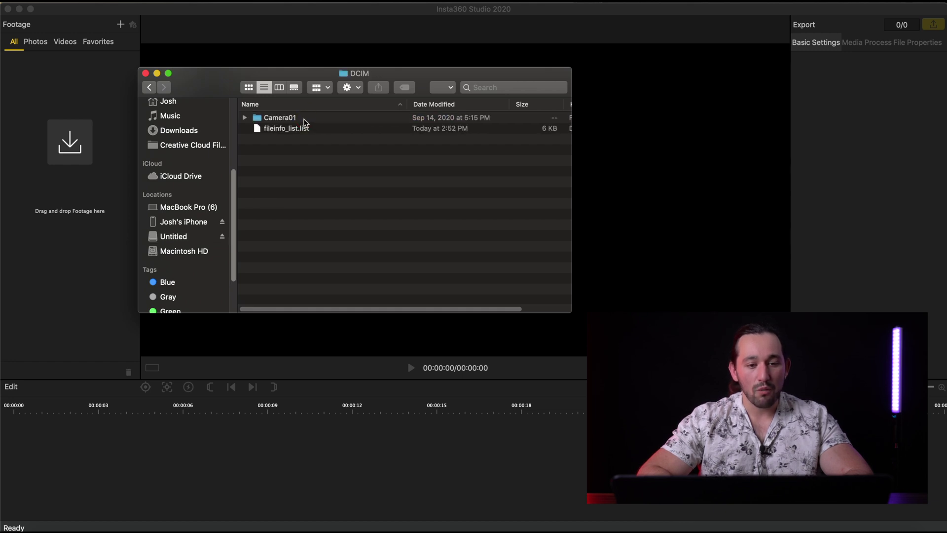
double_click(304, 118)
scroll(345, 173, down, 5)
scroll(346, 174, down, 5)
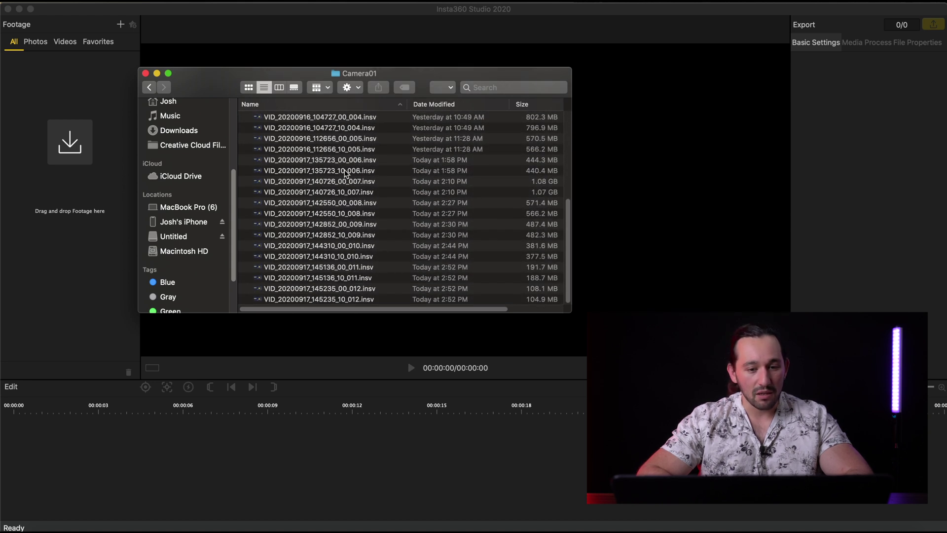
click(332, 224)
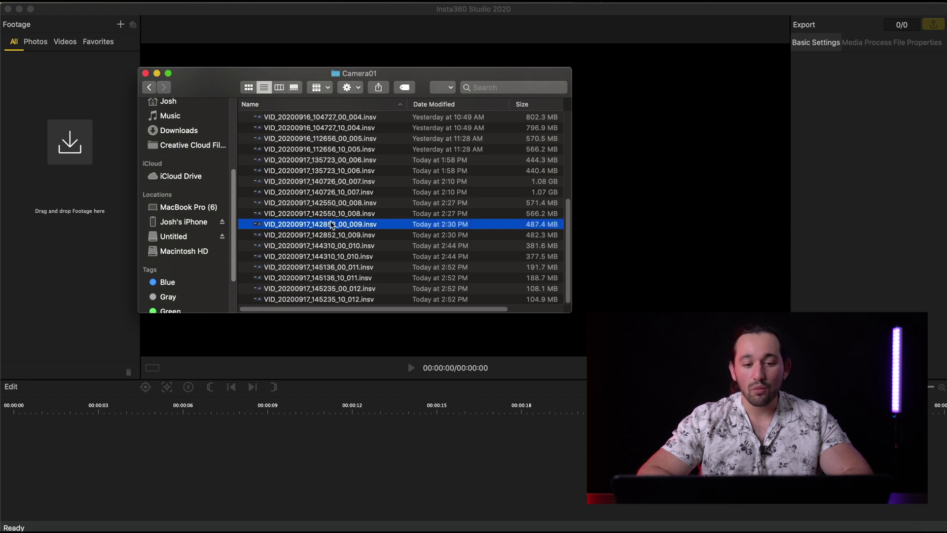
key(super+a)
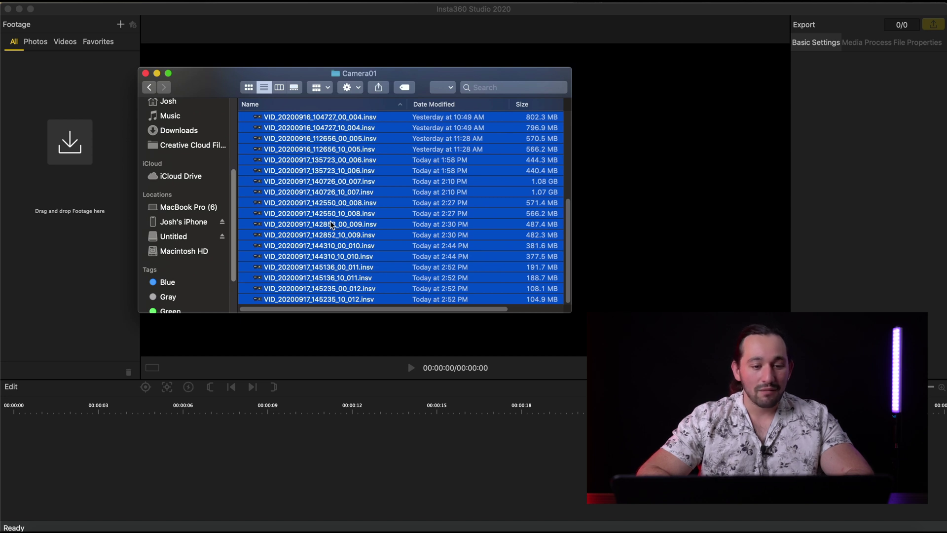
drag(213, 81, 385, 99)
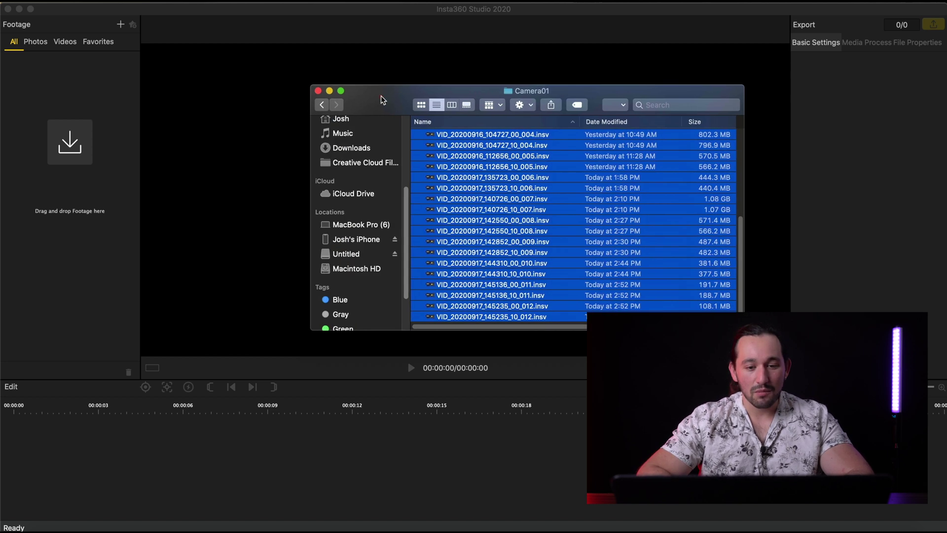
drag(539, 178, 105, 194)
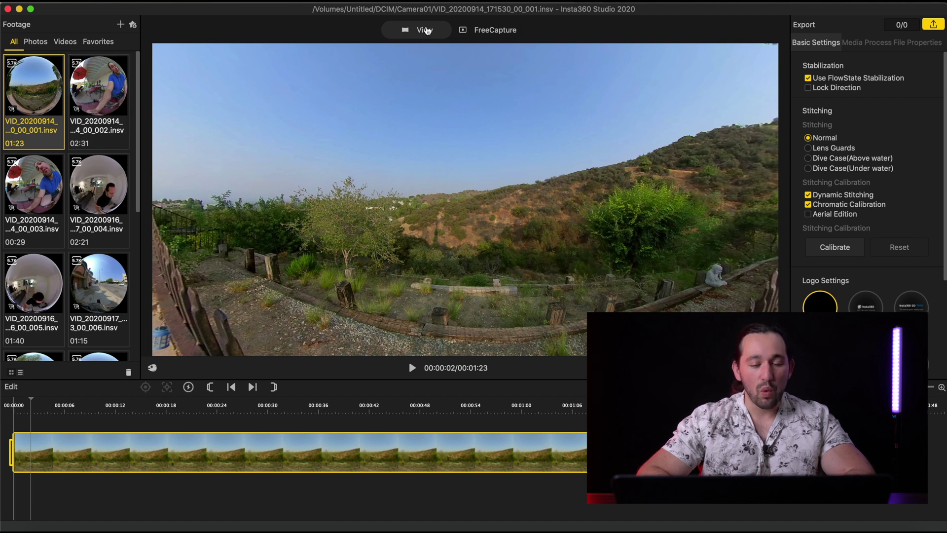
- Put the first clip into FreeCapture mode for a 16:9 reframed preview
click(504, 30)
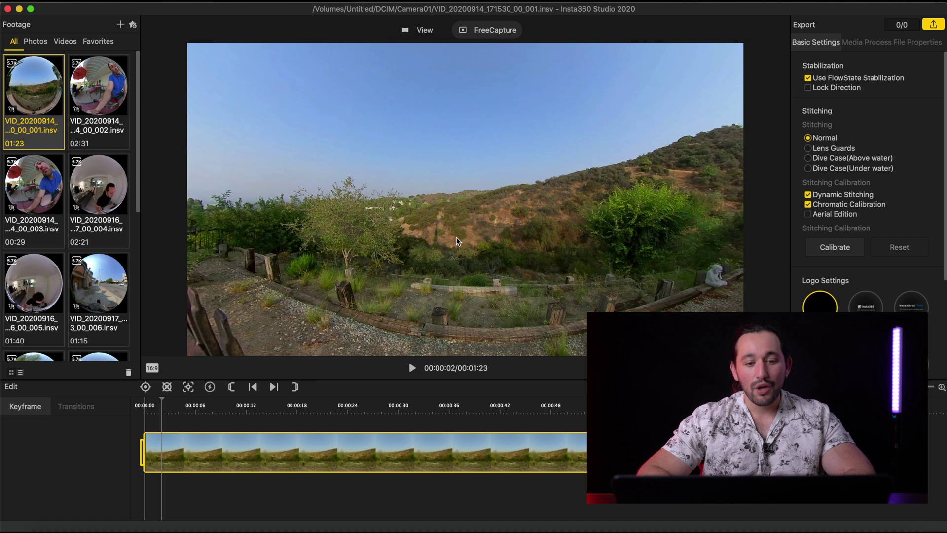
- Look around the clip, then centre the 16:9 frame on the drone-holding man at 00:00:00
drag(412, 220, 450, 23)
drag(473, 219, 370, 263)
click(313, 450)
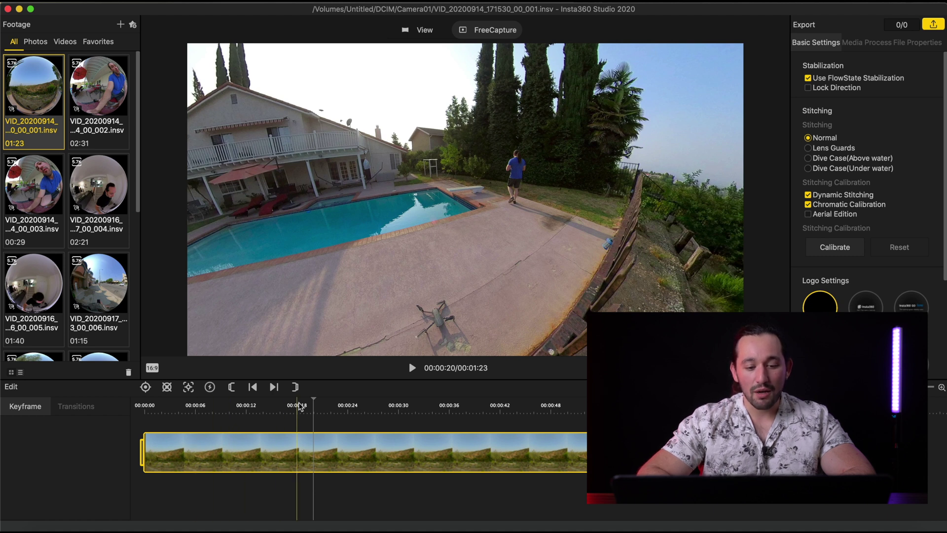
click(544, 404)
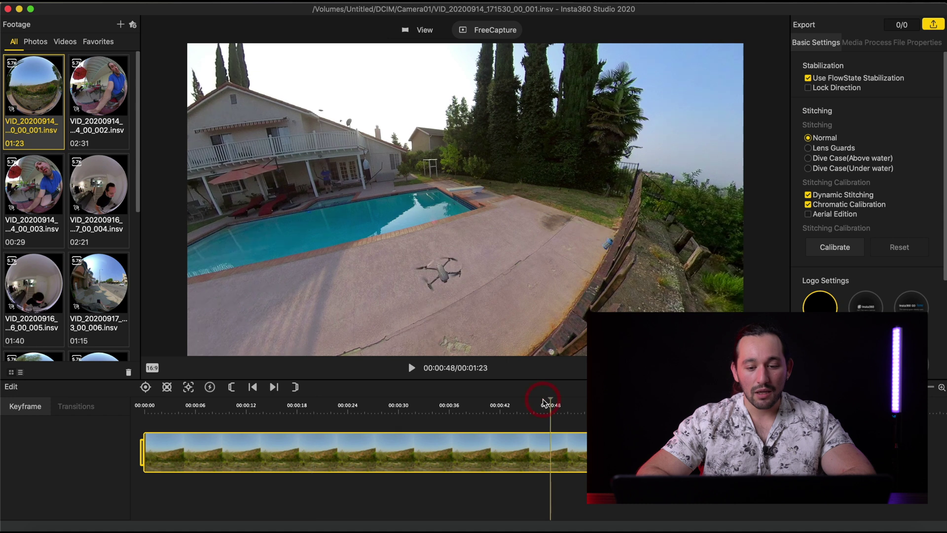
click(499, 408)
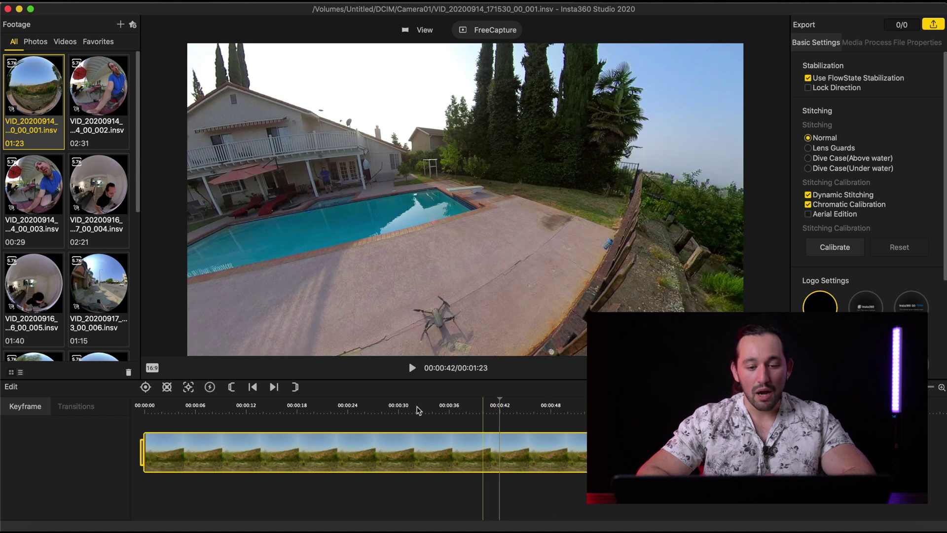
drag(328, 404, 162, 409)
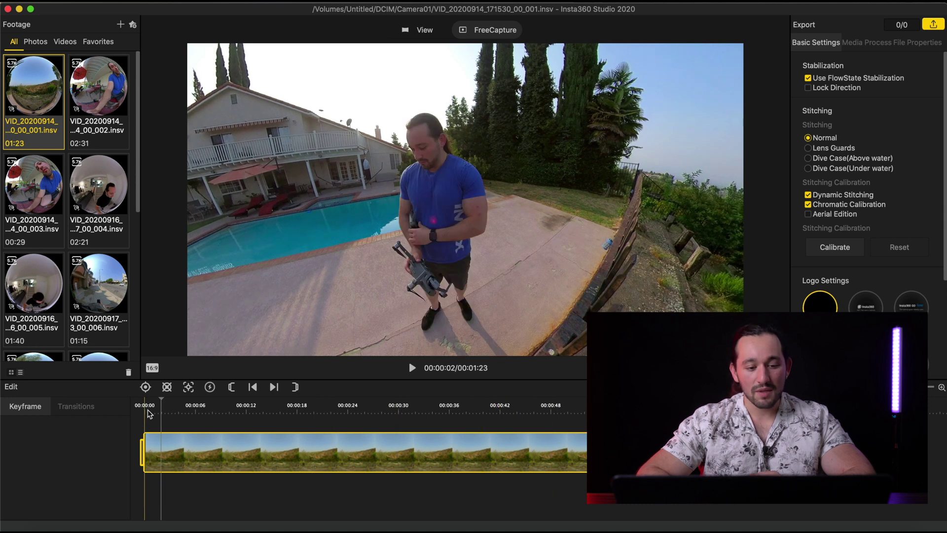
click(149, 413)
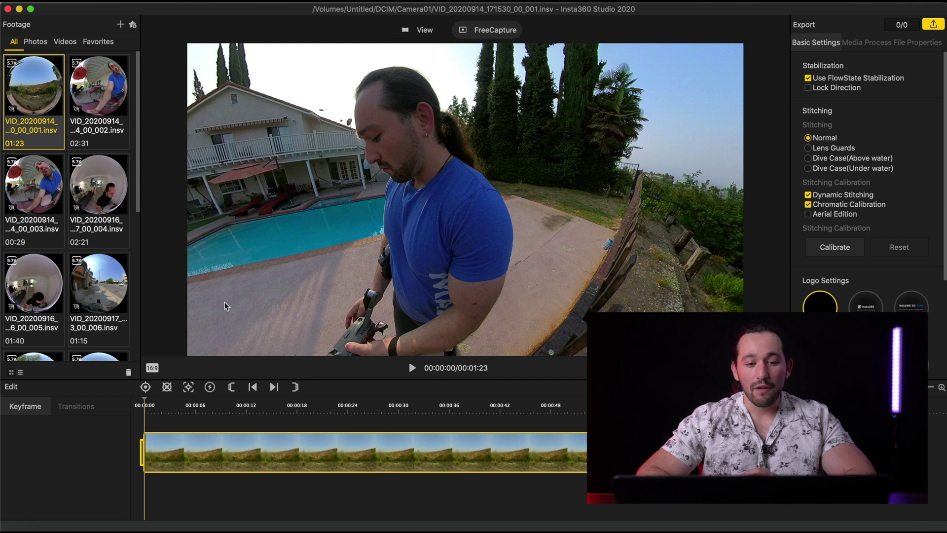
drag(421, 240, 464, 225)
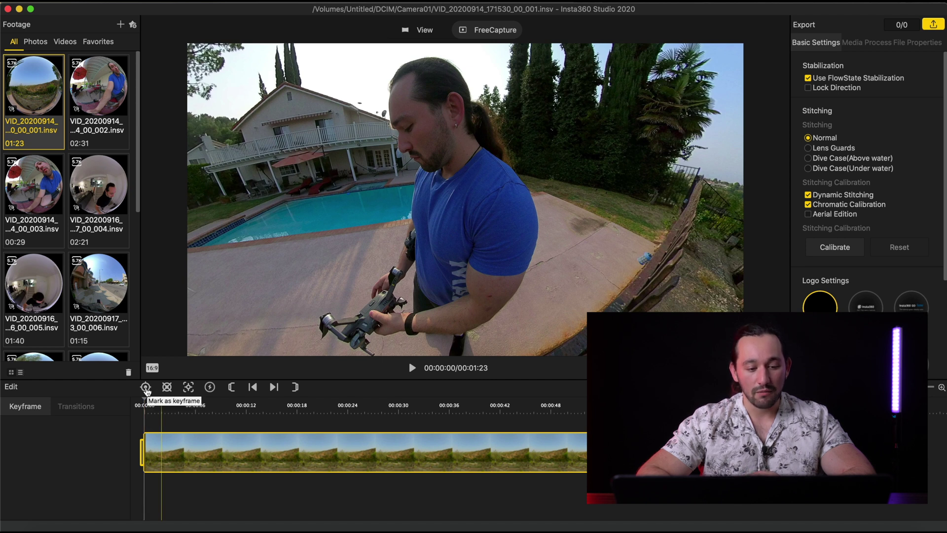
- Add keyframes on the man at 00:00 and the hillside and pool at 00:18
click(145, 387)
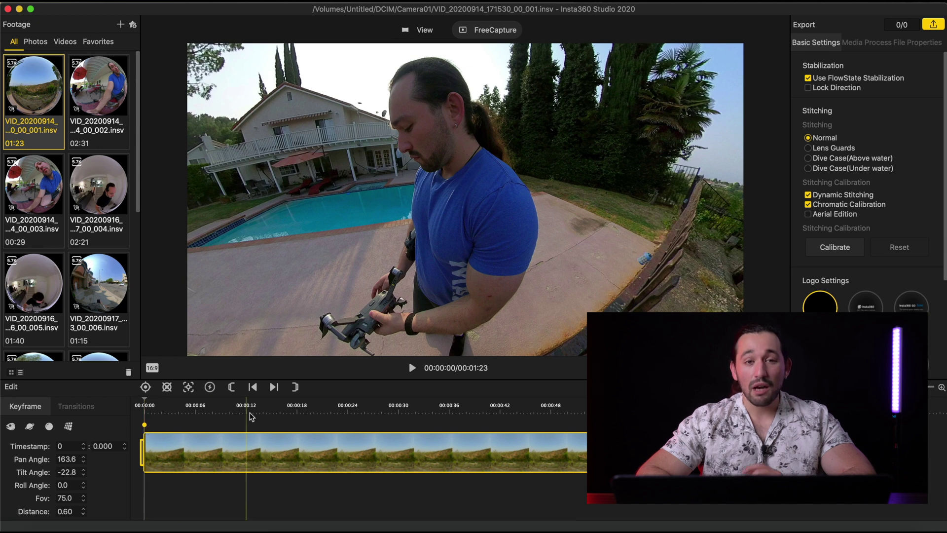
click(297, 413)
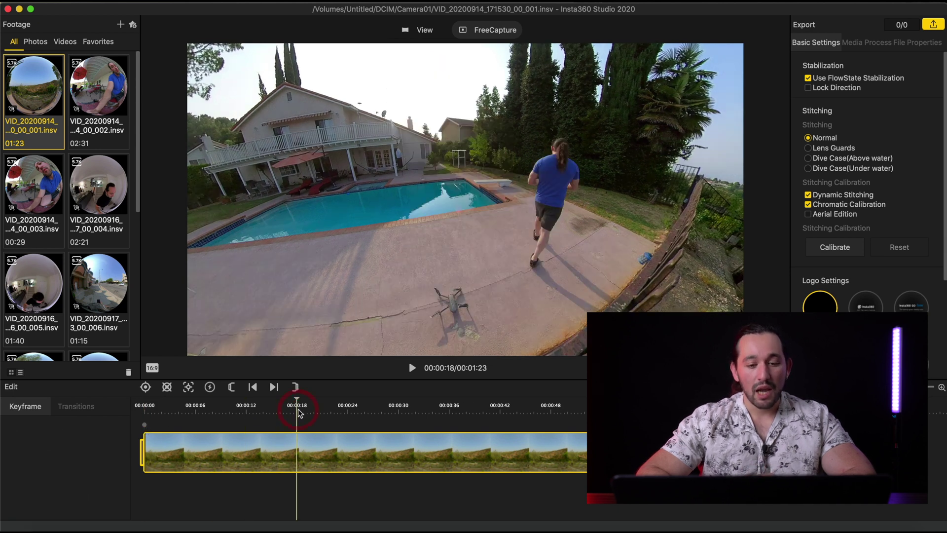
drag(335, 228, 555, 211)
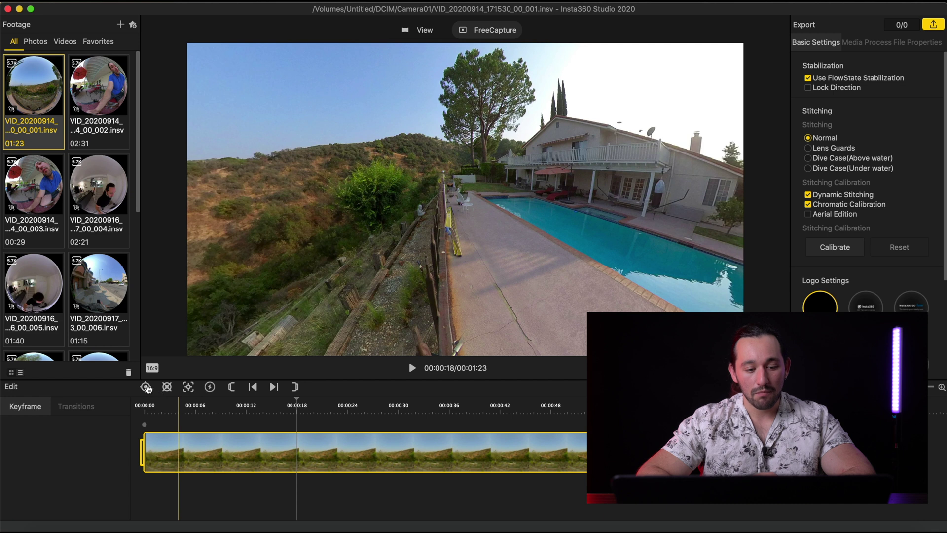
click(145, 387)
- Play back and scrub the keyframed pan, then open the first keyframe's settings
click(148, 408)
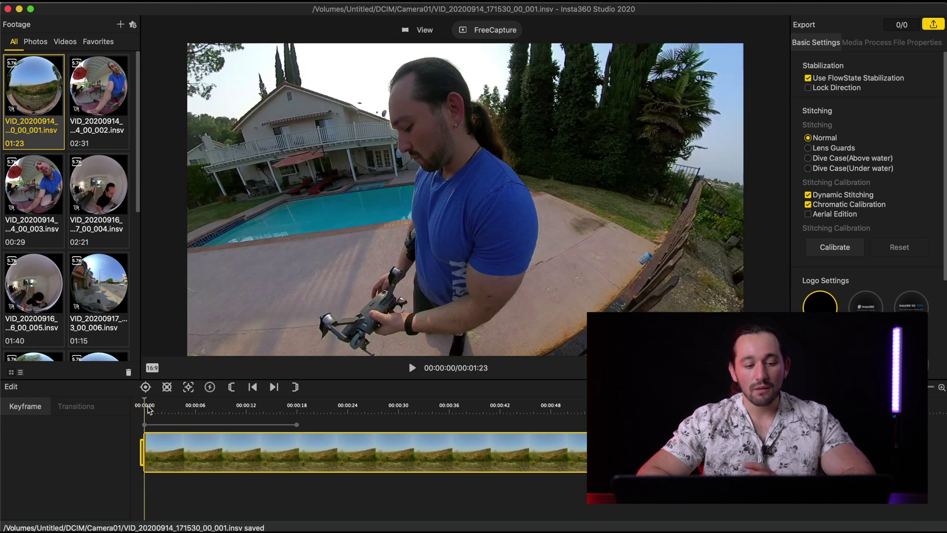
key(space)
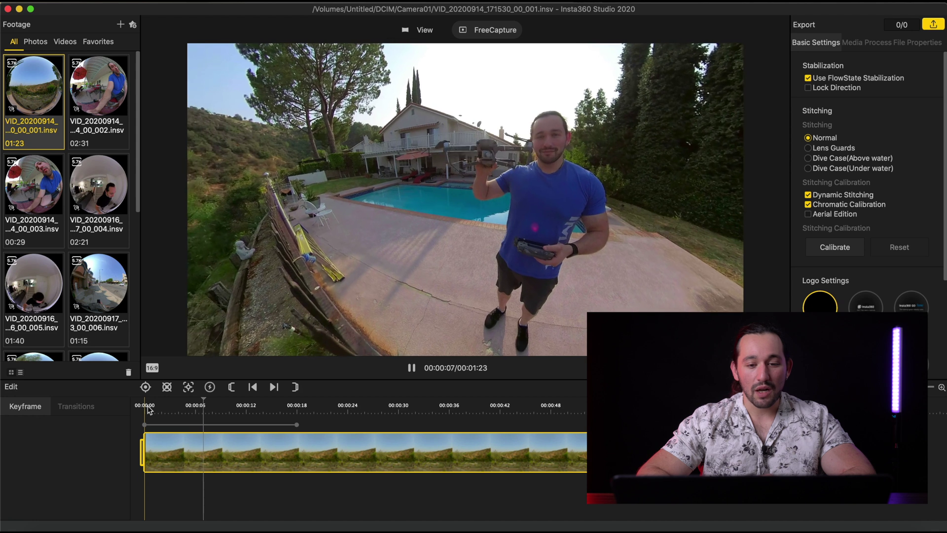
click(148, 409)
click(187, 409)
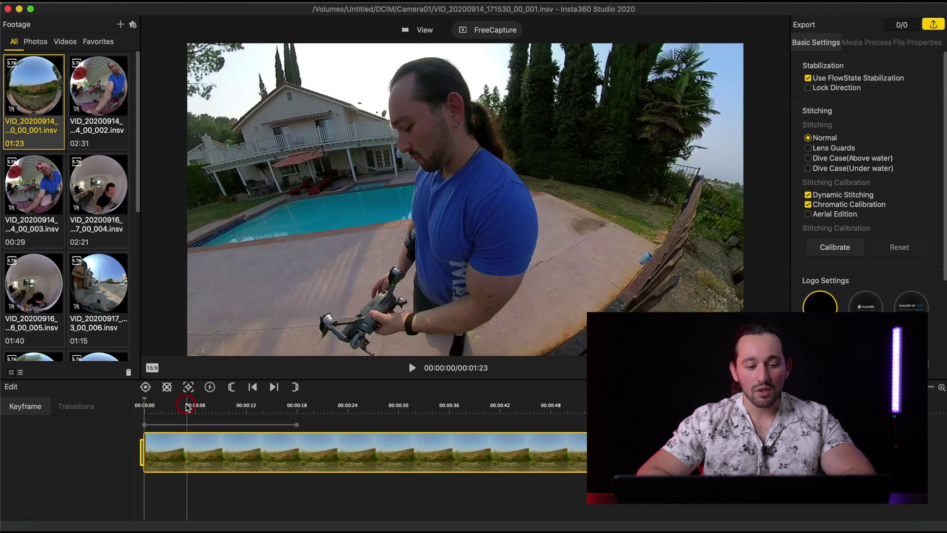
click(245, 407)
drag(252, 408, 280, 408)
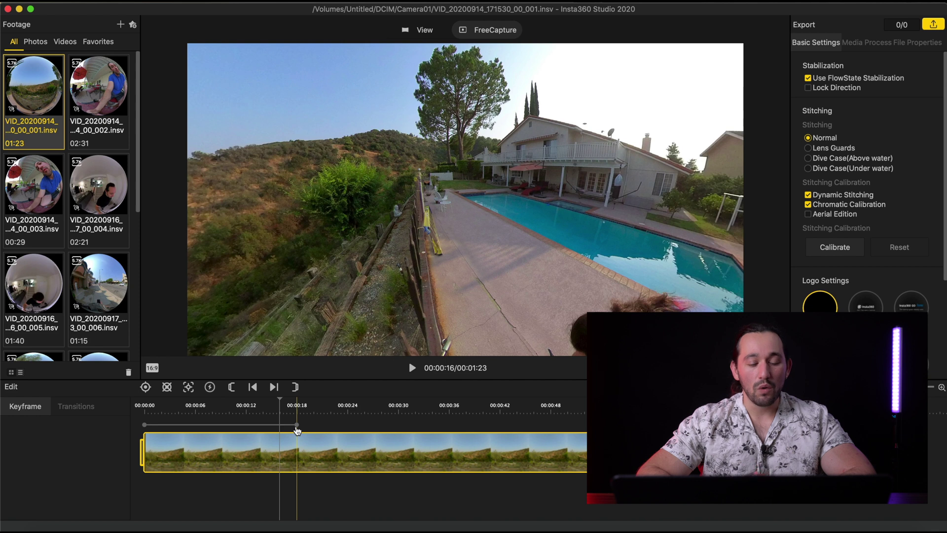
click(144, 425)
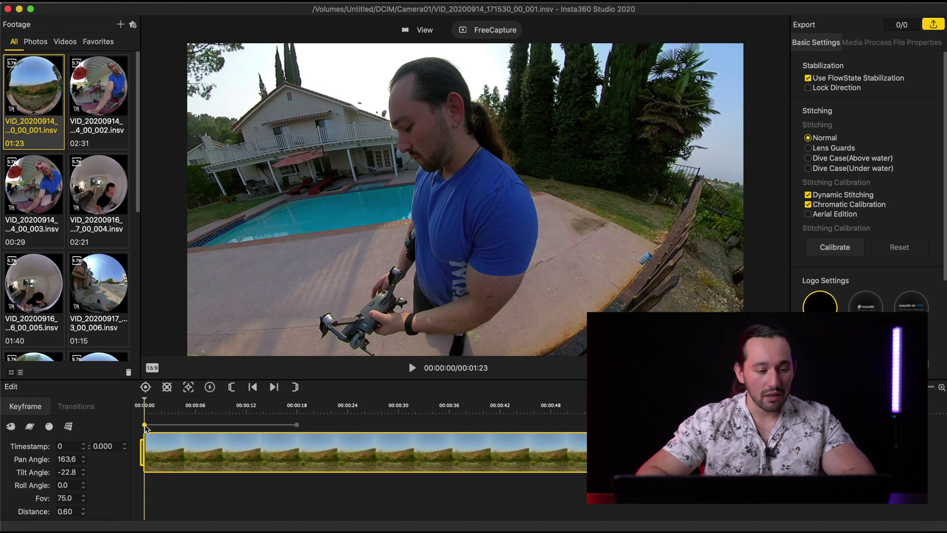
- Try the flat and fisheye view styles on the 0:00 keyframe
click(68, 427)
click(69, 427)
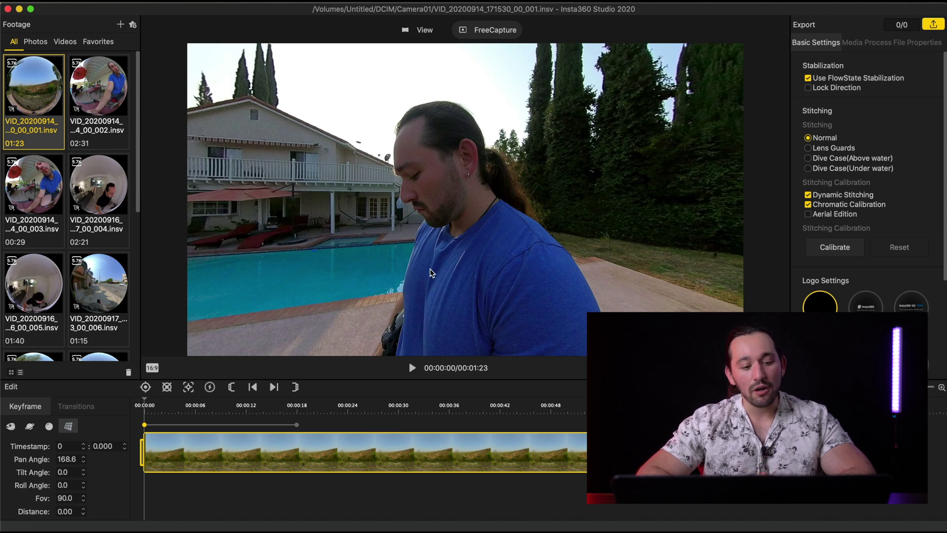
click(49, 427)
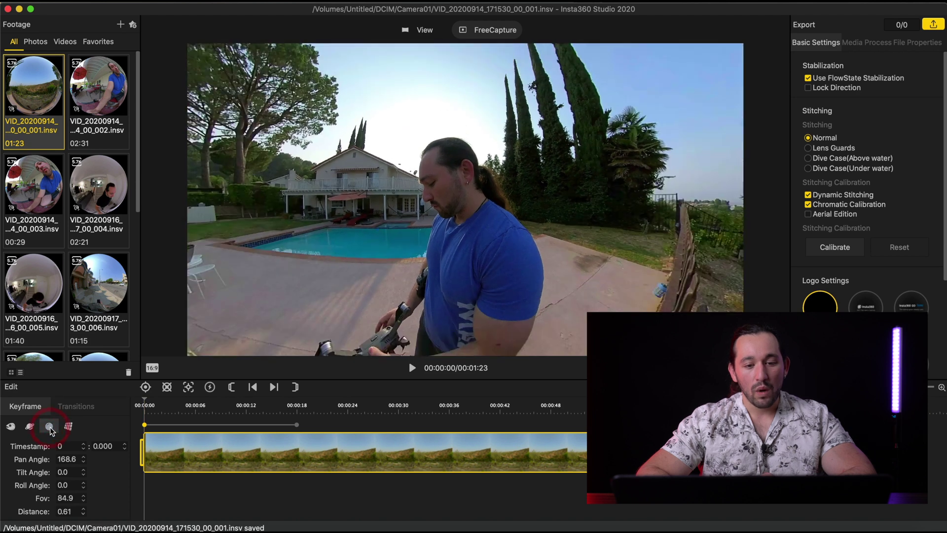
drag(518, 209, 423, 323)
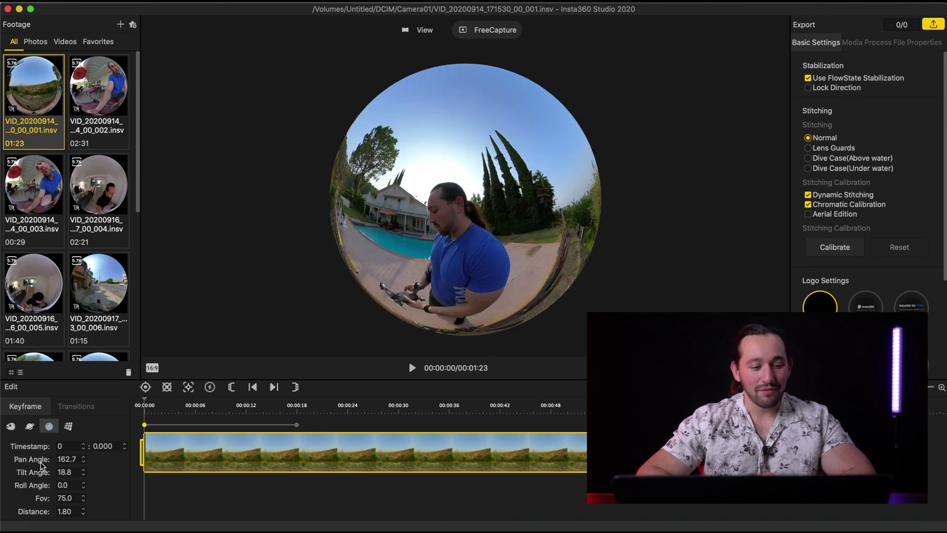
- Make the 0:00 keyframe a tiny planet (pan 503.9, tilt -47.8, FOV 137)
click(29, 427)
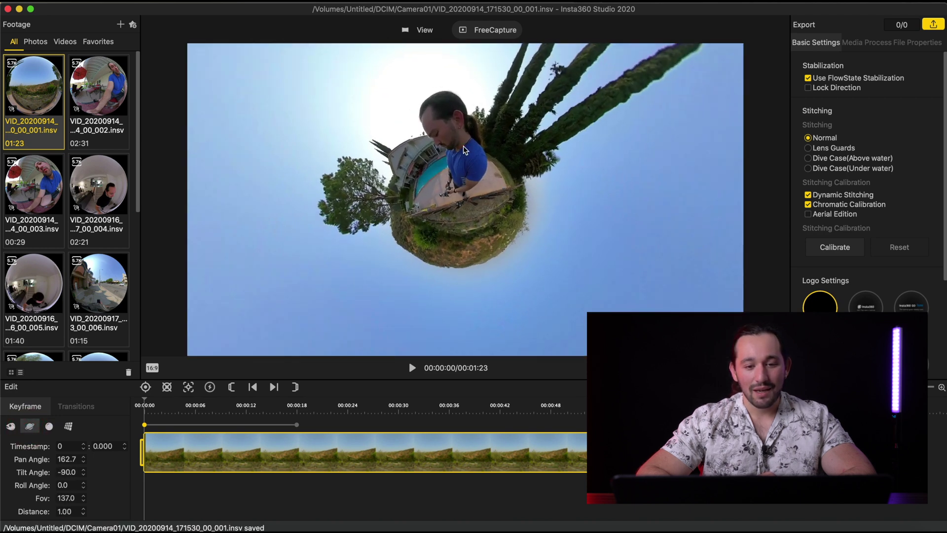
drag(464, 151, 479, 335)
drag(468, 225, 490, 93)
drag(429, 175, 606, 220)
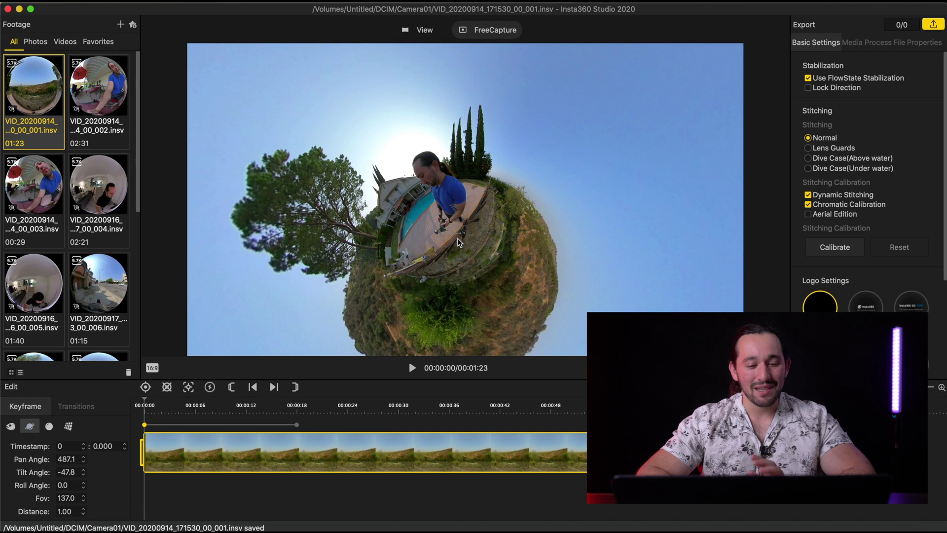
drag(458, 241, 466, 243)
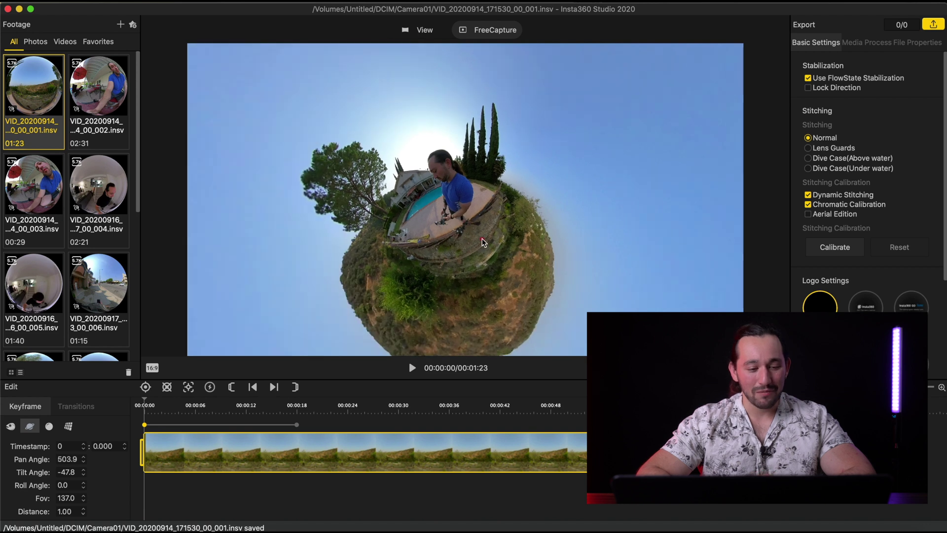
- Give the opening keyframe a normal view framed on the man and pool
click(11, 427)
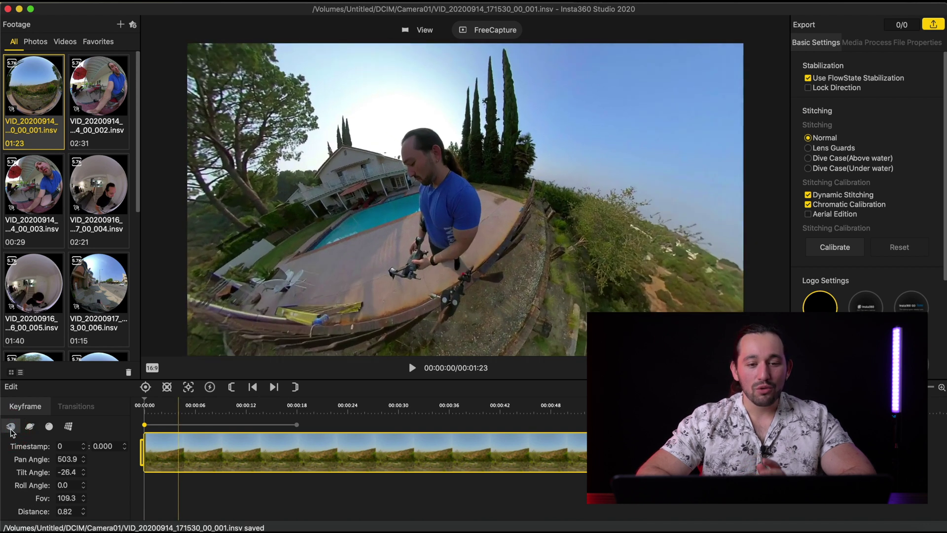
drag(350, 217, 527, 133)
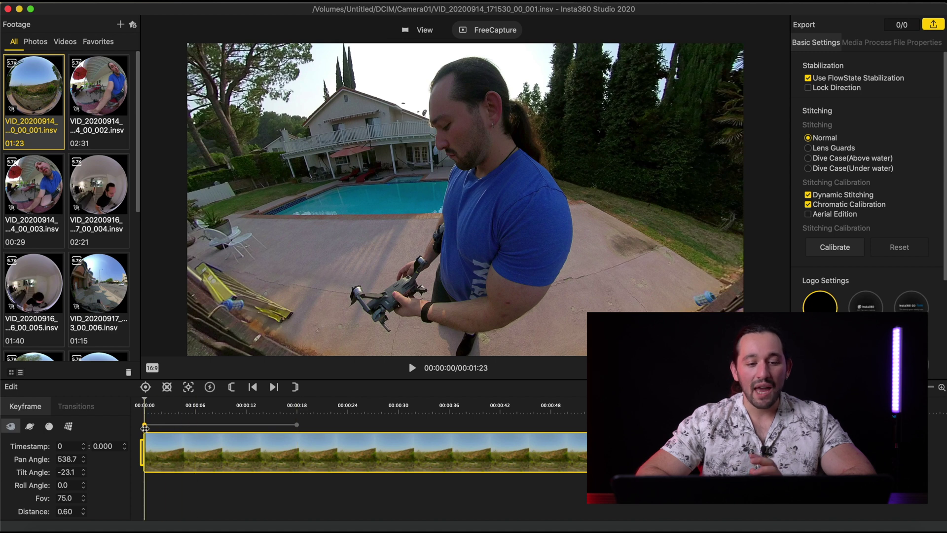
drag(429, 239, 432, 266)
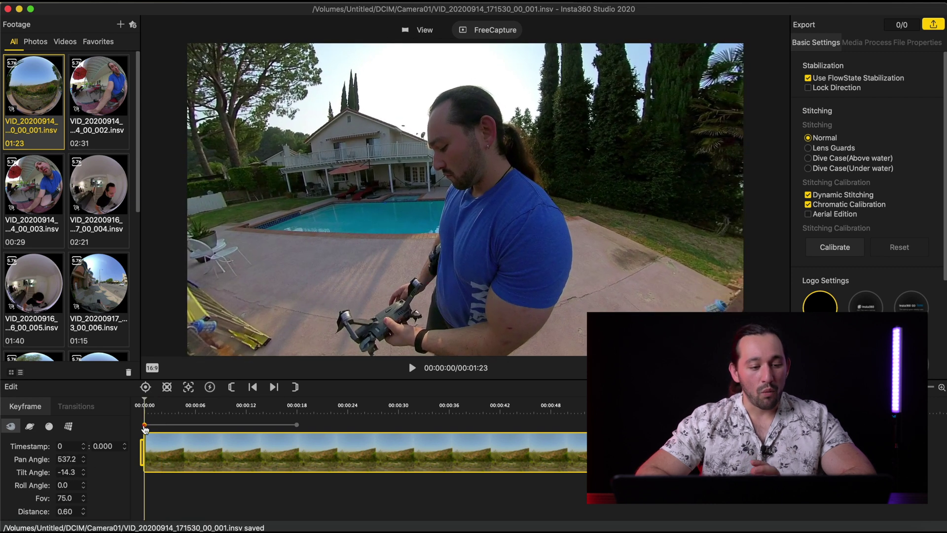
click(11, 428)
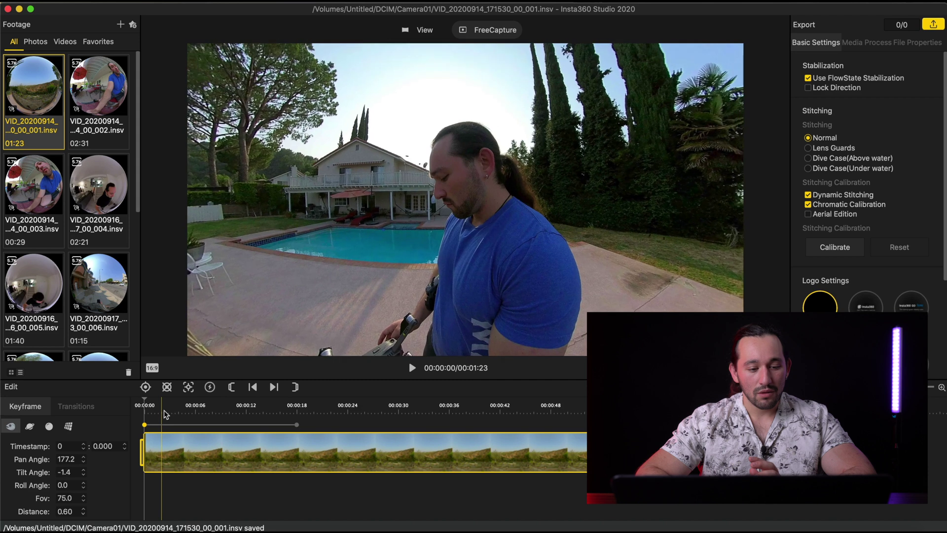
- Add a tiny-planet keyframe at 00:00:06, preview the animation, and trim the clip's end
click(195, 405)
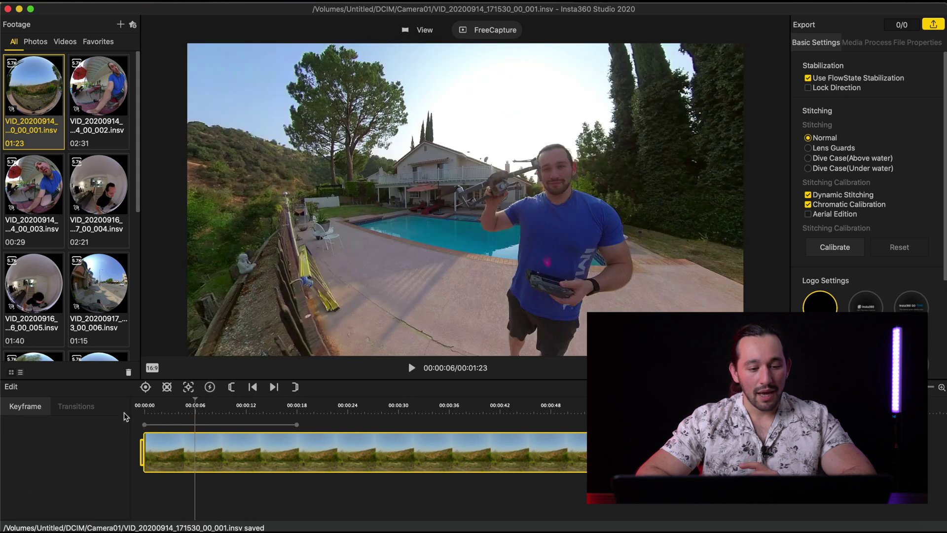
click(145, 387)
click(29, 426)
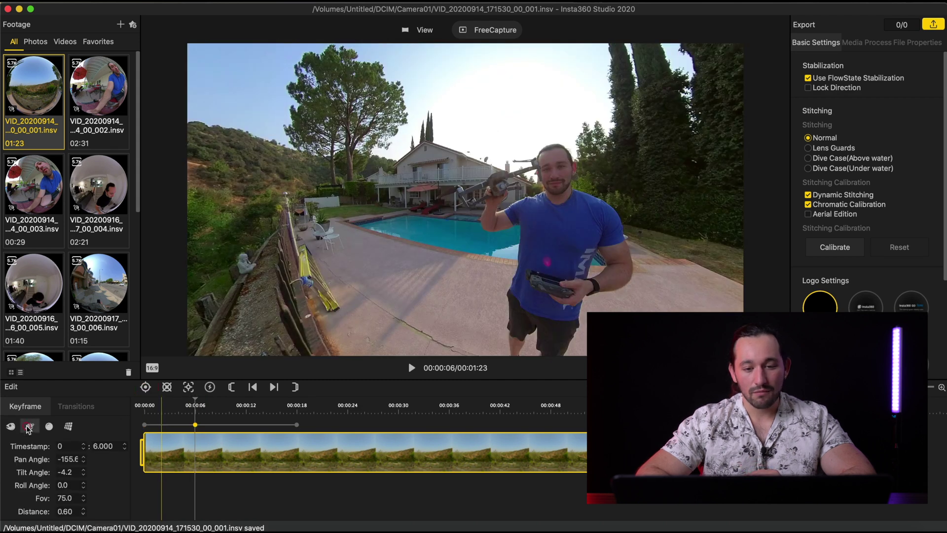
click(146, 405)
key(space)
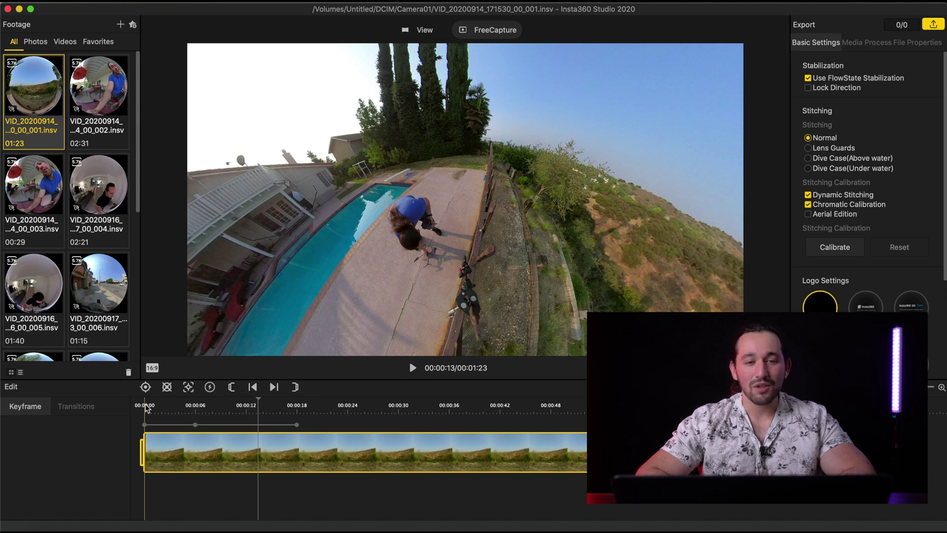
click(144, 409)
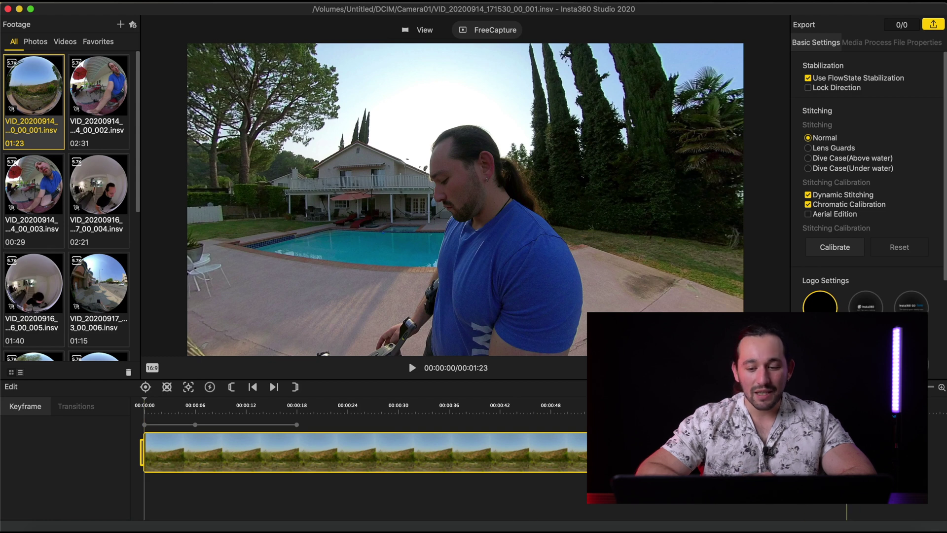
drag(847, 452, 447, 440)
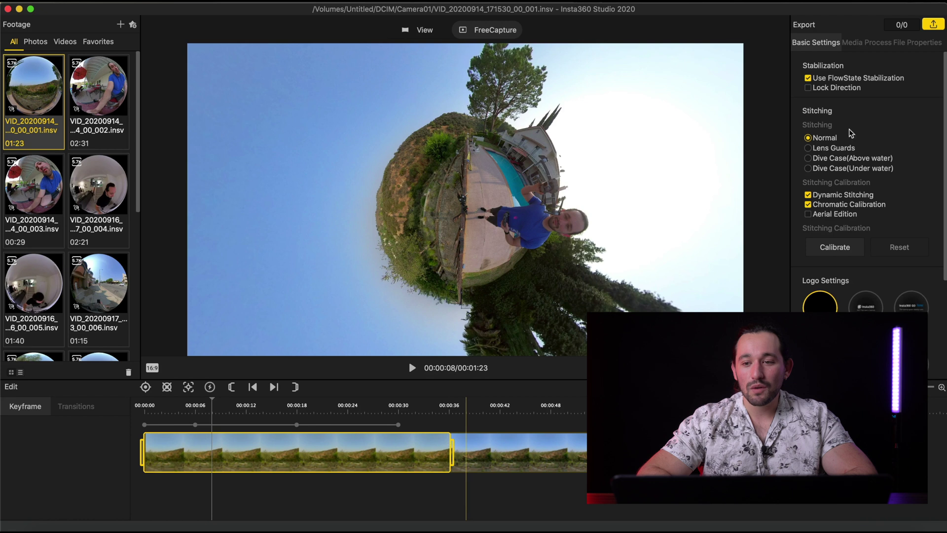
click(934, 26)
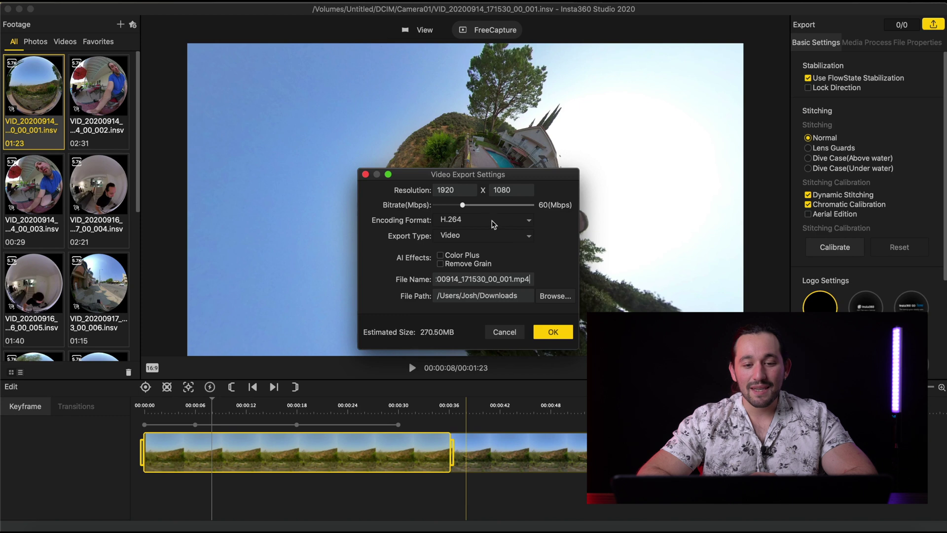
- Export as 'Video 1' with H.265 encoding, 40 Mbps bitrate and grain removal off
drag(462, 205, 482, 210)
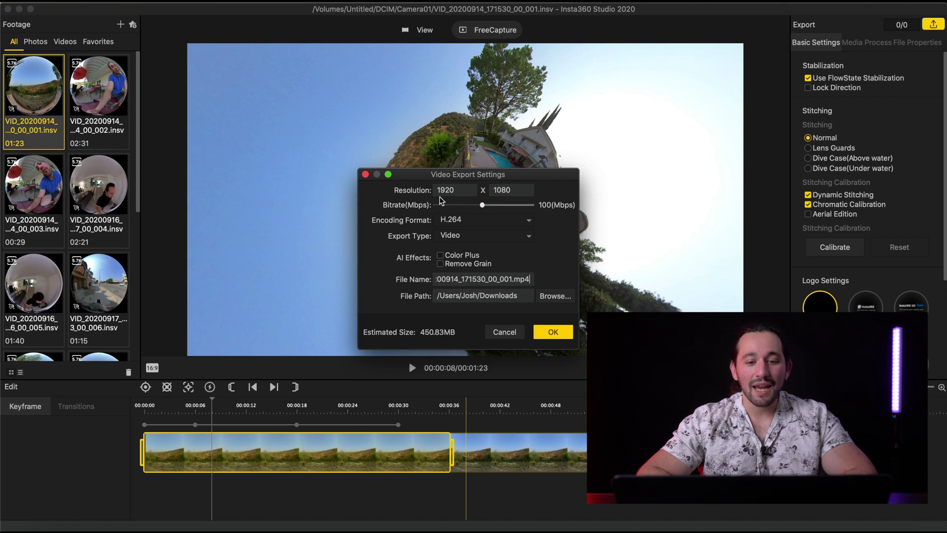
click(529, 222)
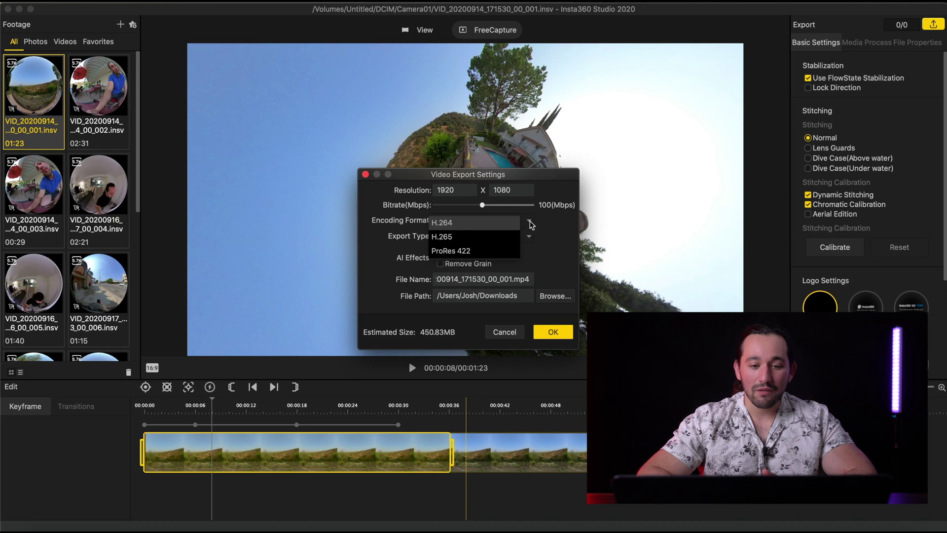
click(517, 235)
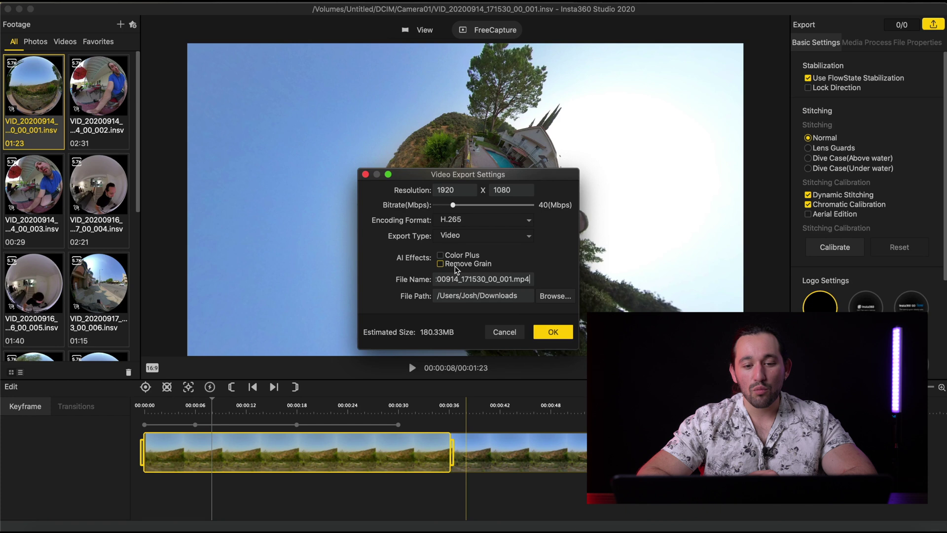
click(440, 264)
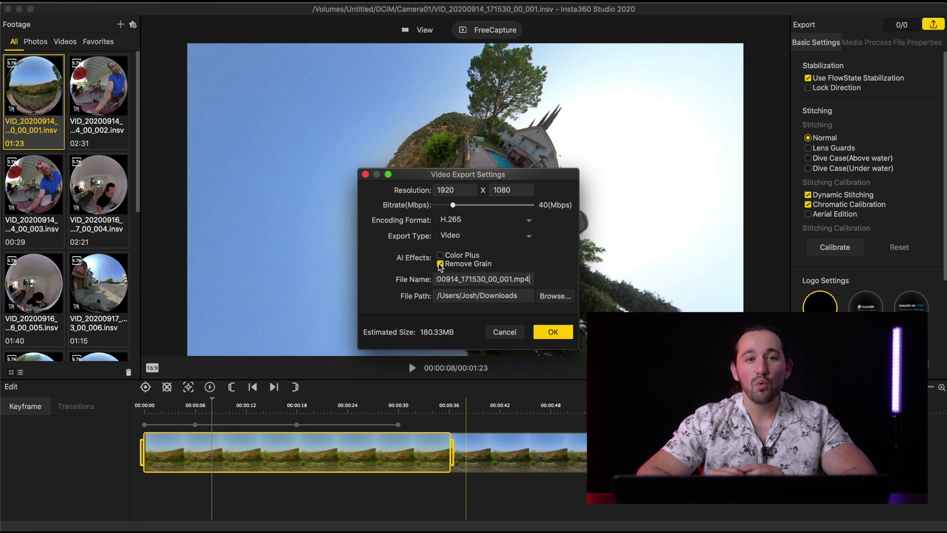
click(440, 265)
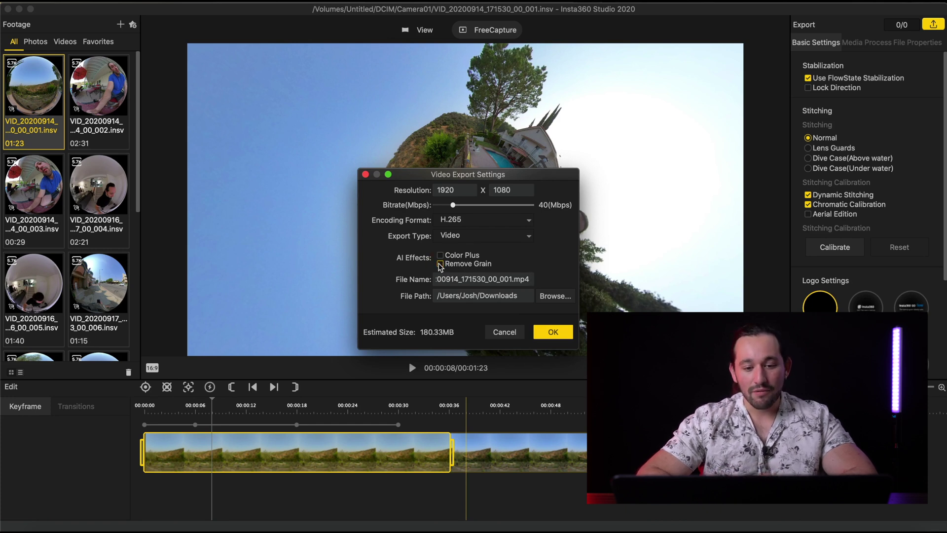
triple_click(502, 280)
text(Video 1)
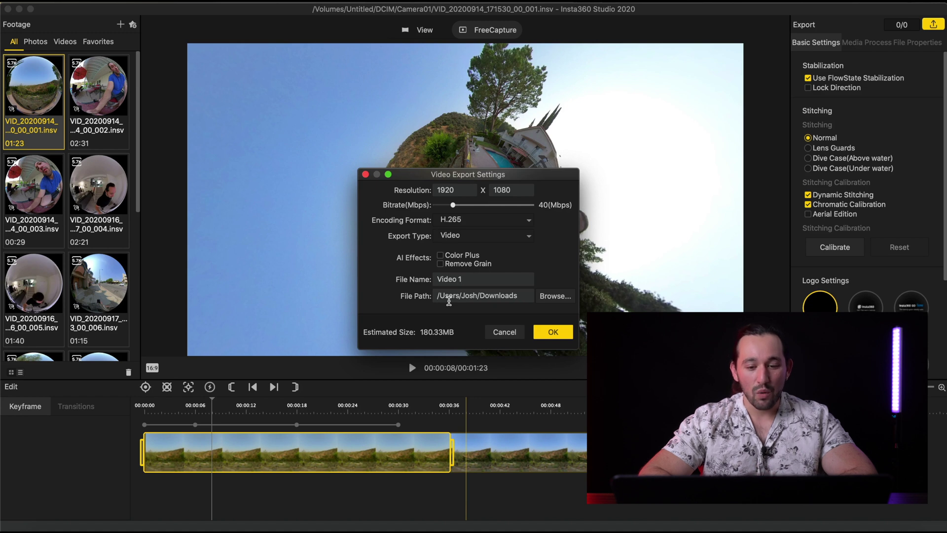
click(553, 334)
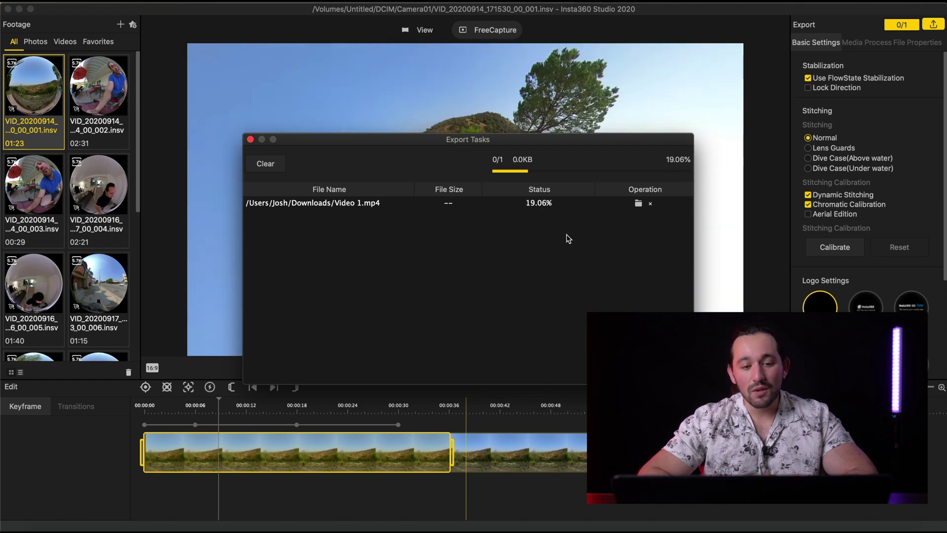
click(250, 139)
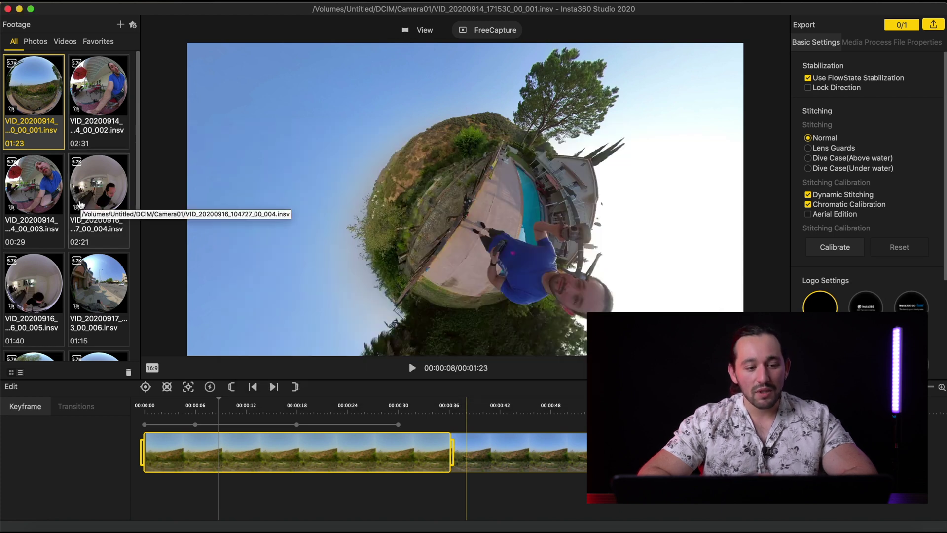
- Load clip VID_20200917_145136_00_011.insv and pause its playback
scroll(81, 205, down, 5)
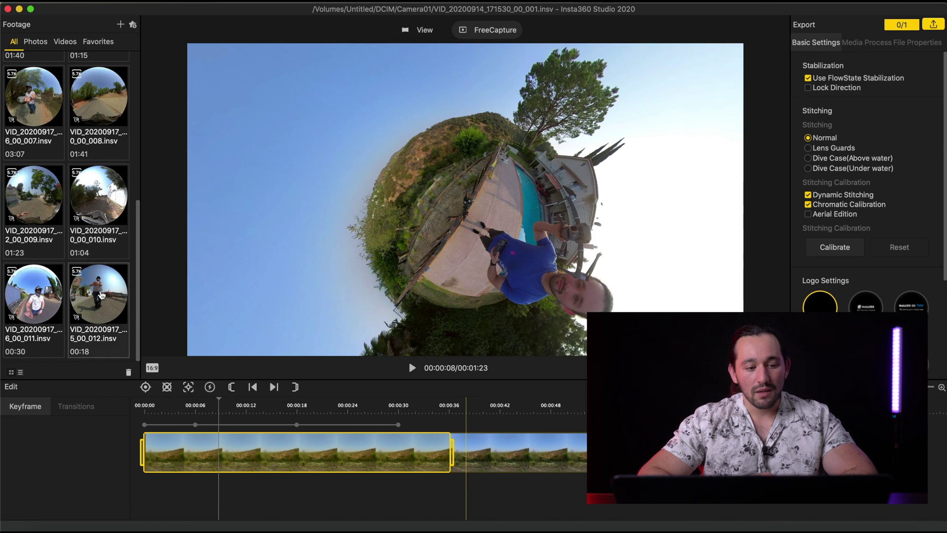
click(42, 300)
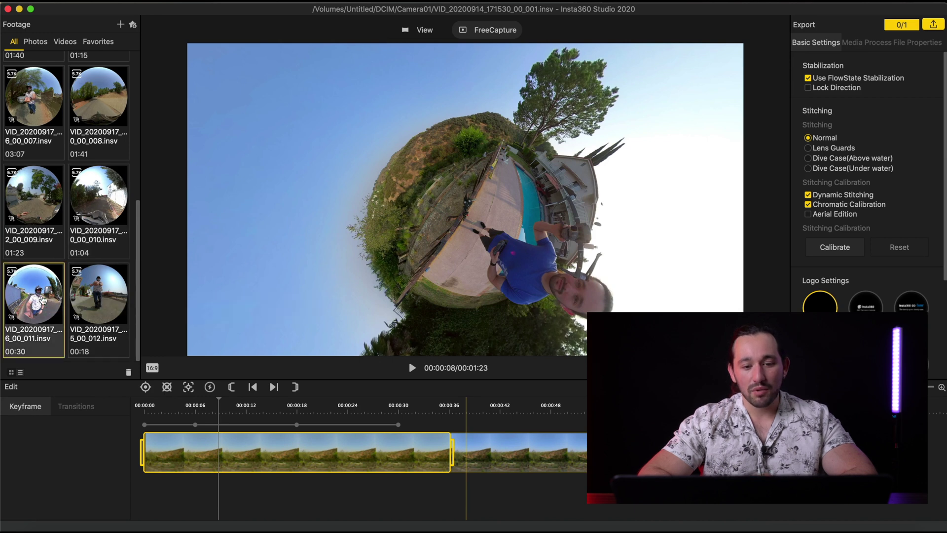
key(space)
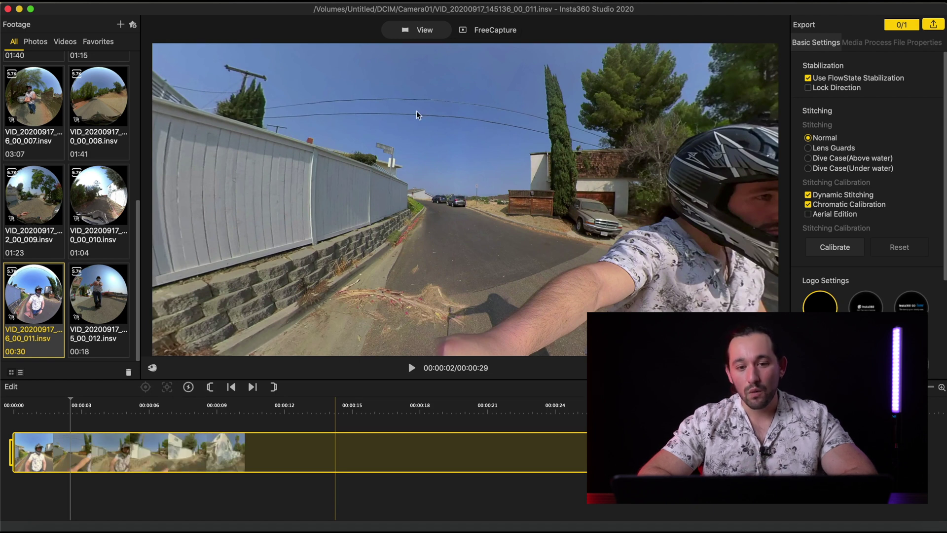
- Put clip 011 in FreeCapture, cancel the running Video 1 export, and return to 00:00
click(505, 31)
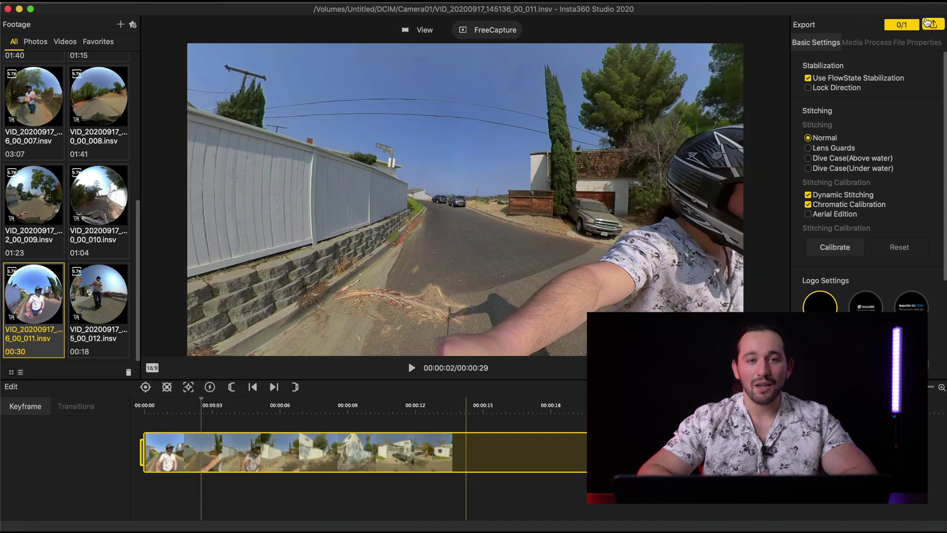
click(902, 29)
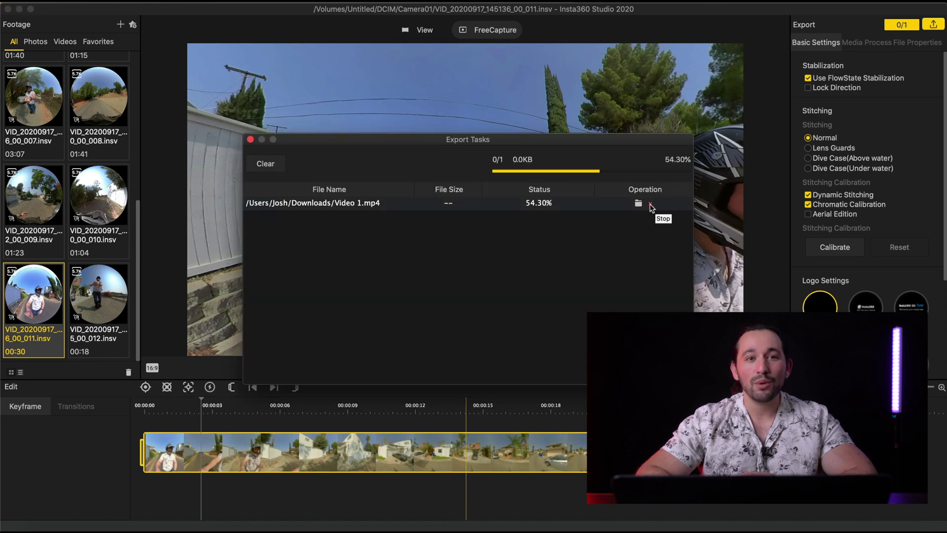
click(650, 205)
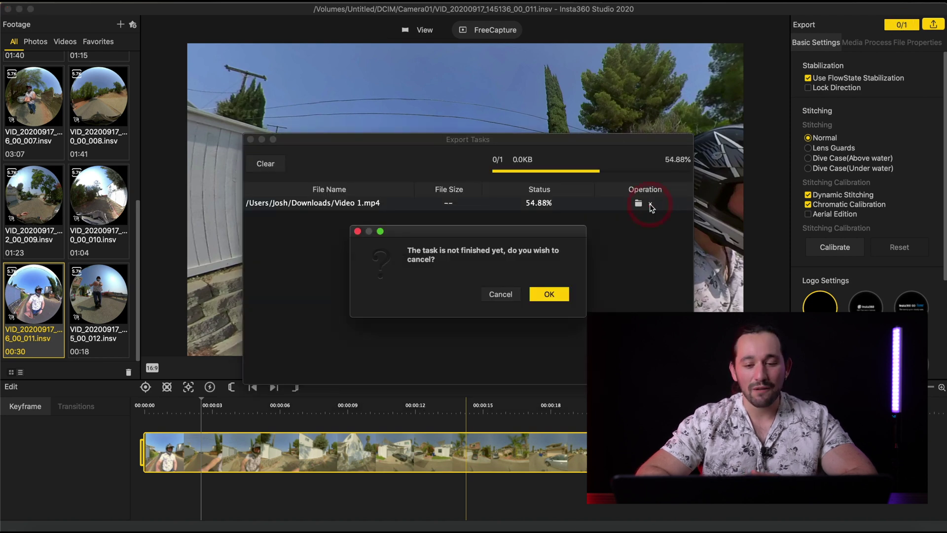
click(554, 294)
click(251, 140)
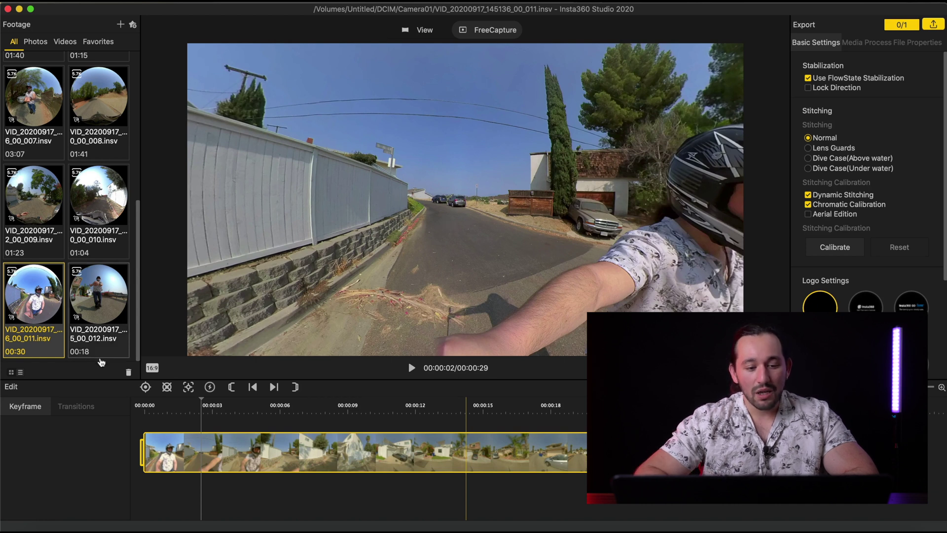
click(145, 406)
- Try the square 1:1 and portrait 9:16 ratios, framing the rider in portrait
click(152, 368)
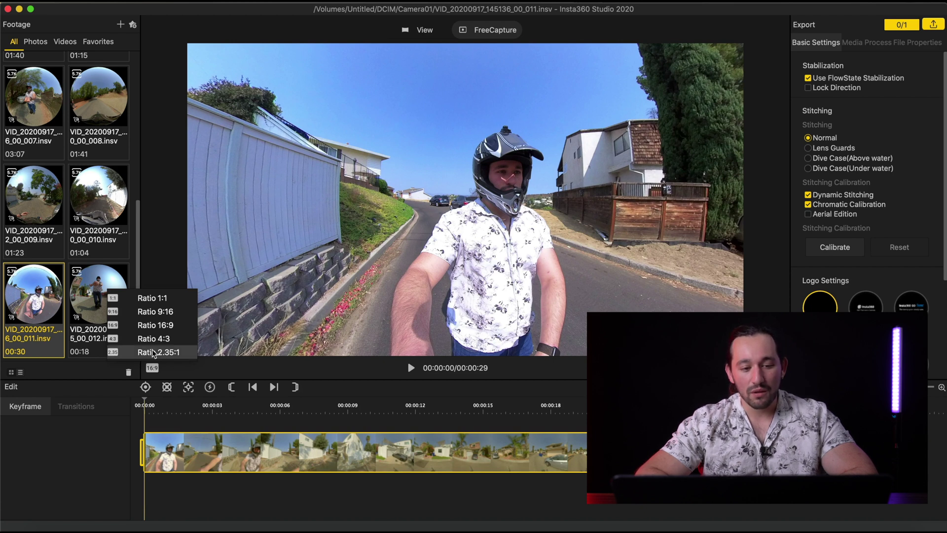
click(152, 298)
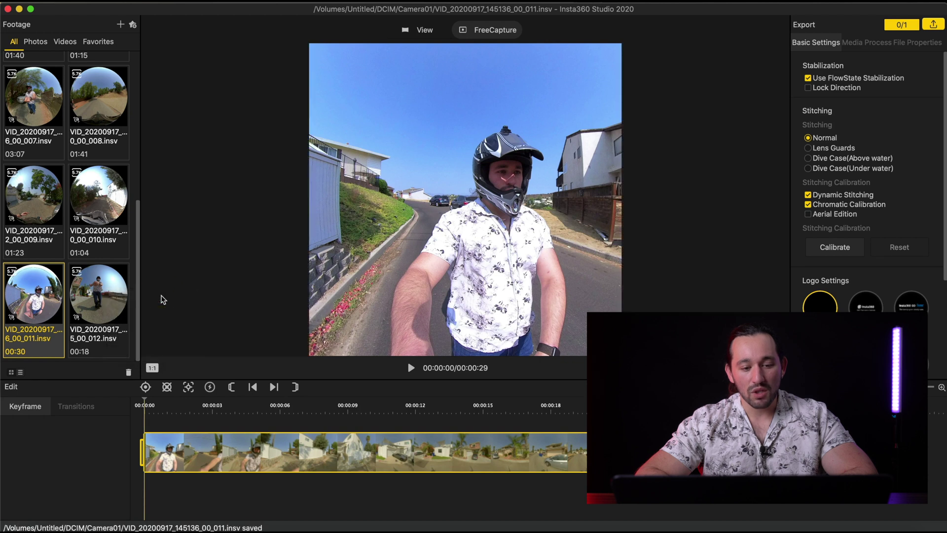
click(152, 368)
click(154, 368)
click(154, 367)
click(165, 312)
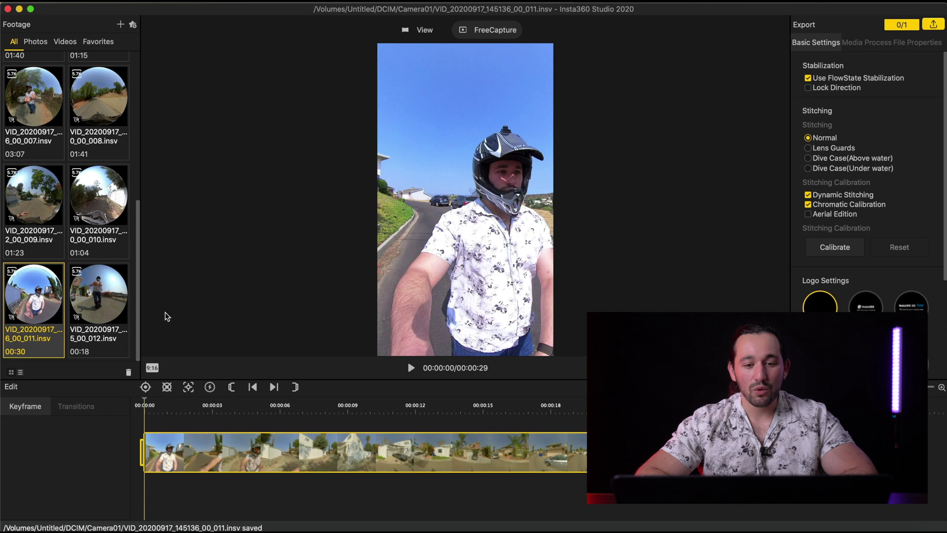
drag(493, 198, 464, 177)
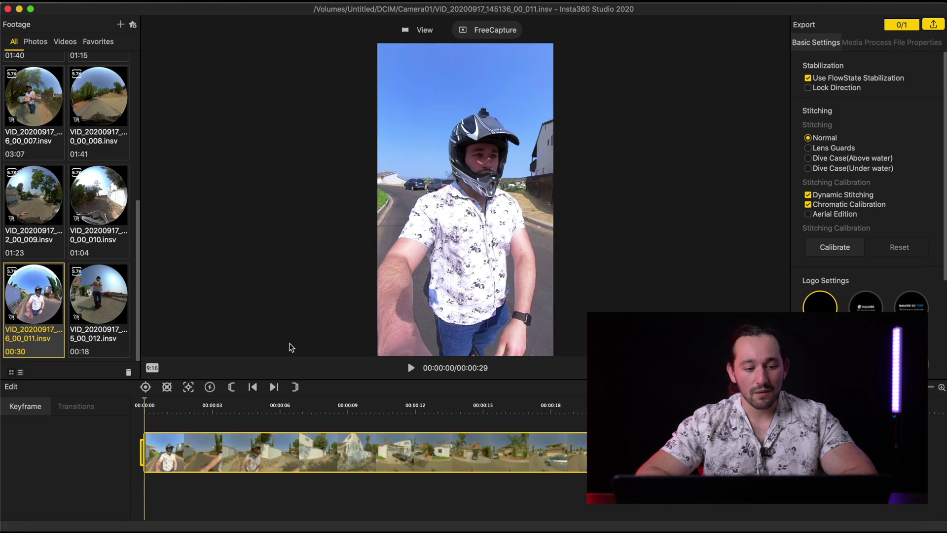
- Compare the 16:9, 4:3 and 2.35:1 ratios, enlarging the rider in 4:3
mouse_move(152, 367)
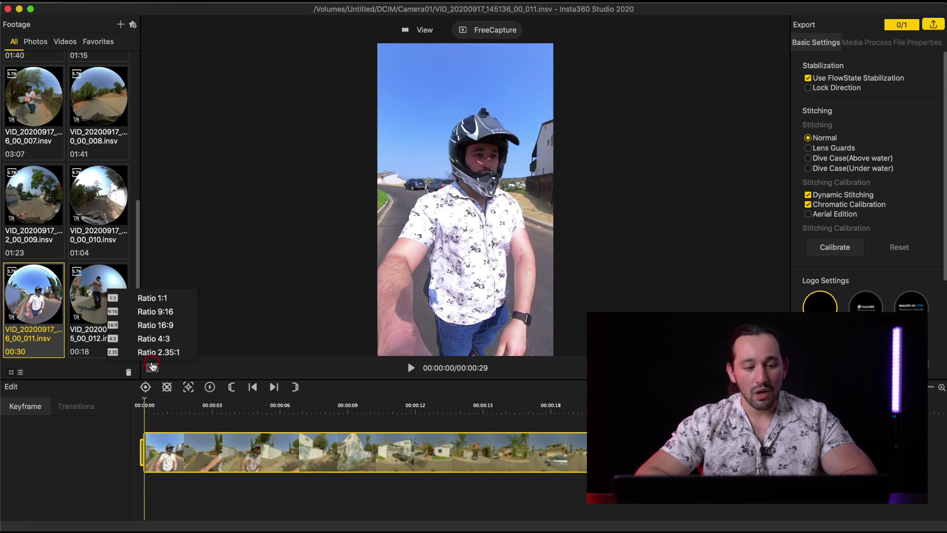
click(166, 325)
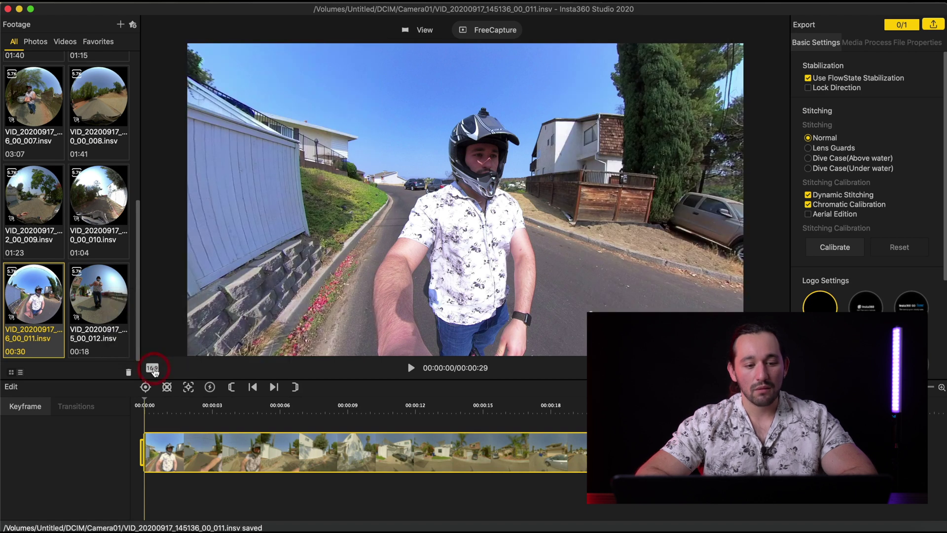
mouse_move(154, 365)
click(164, 339)
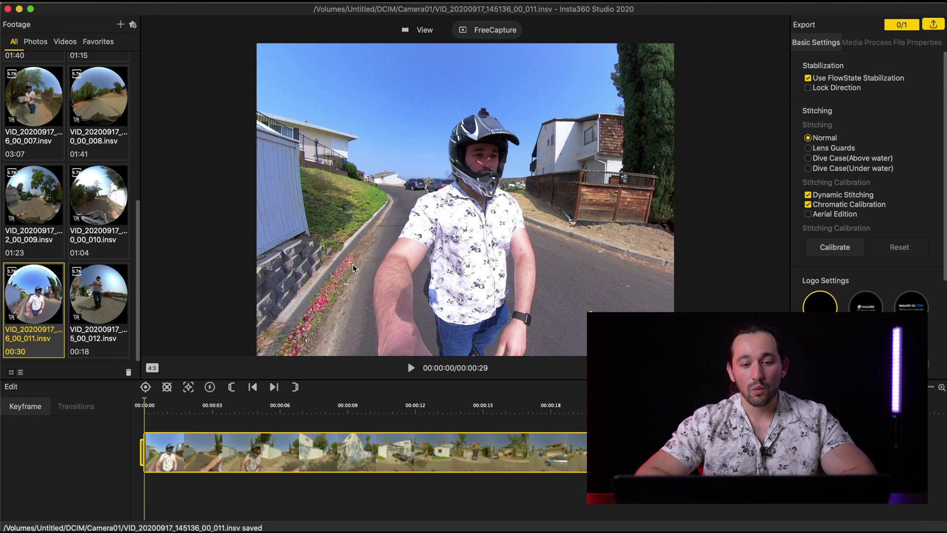
drag(396, 259, 407, 206)
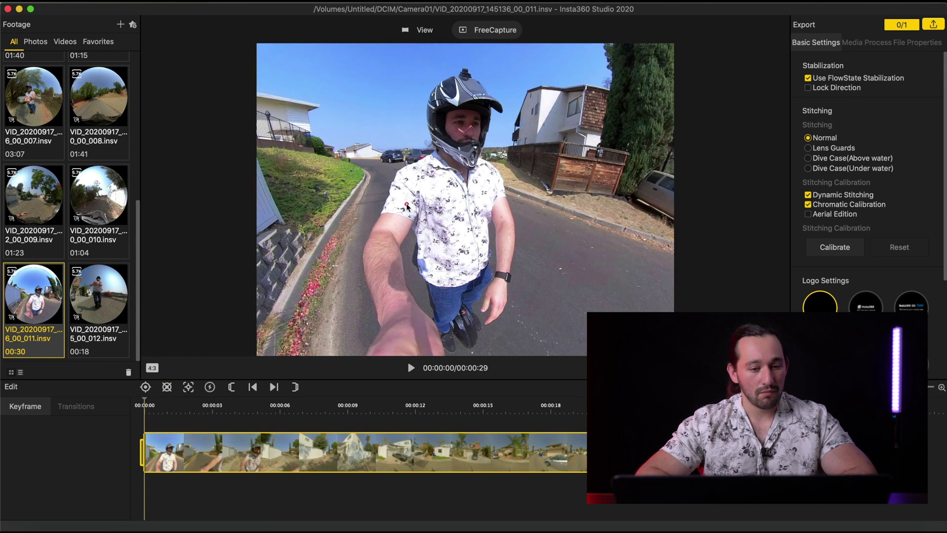
mouse_move(152, 369)
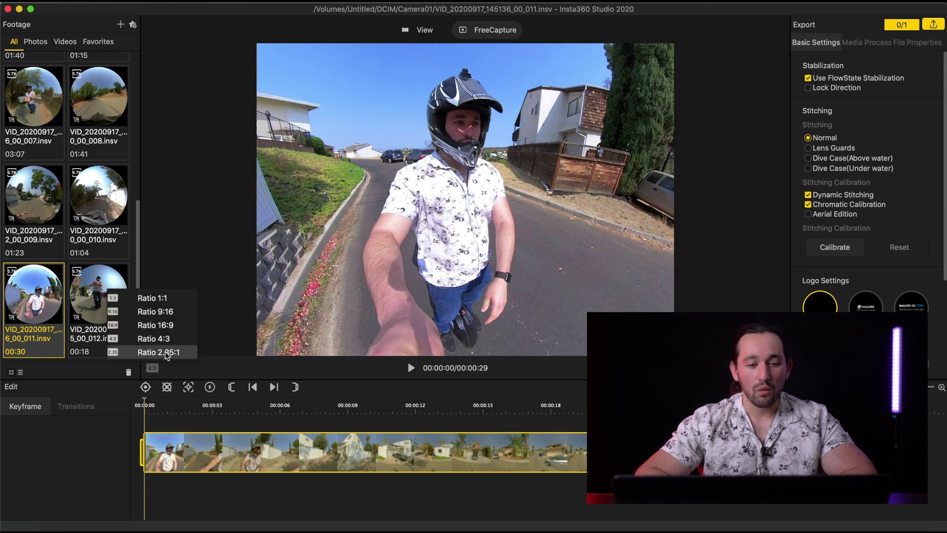
click(166, 353)
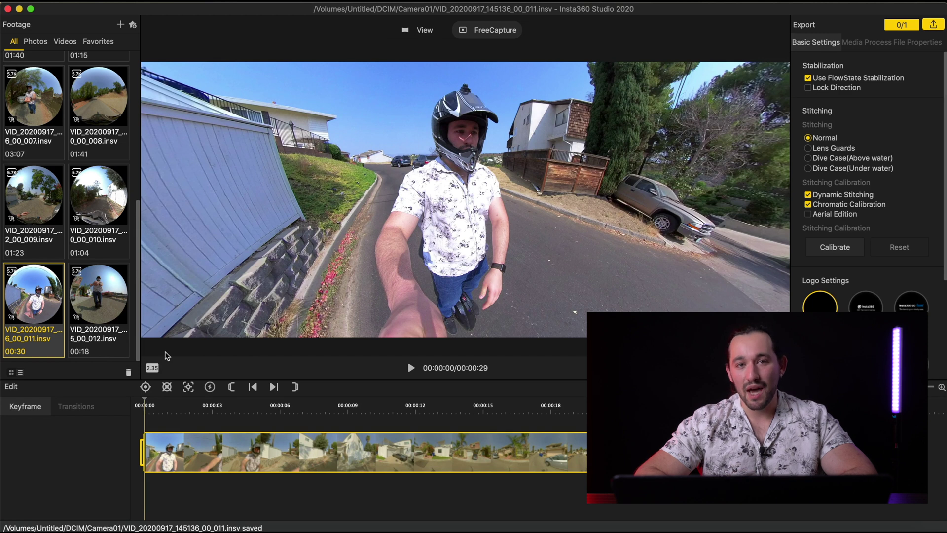
- Return to 9:16 and centre the portrait frame on the helmeted rider
click(166, 310)
click(393, 170)
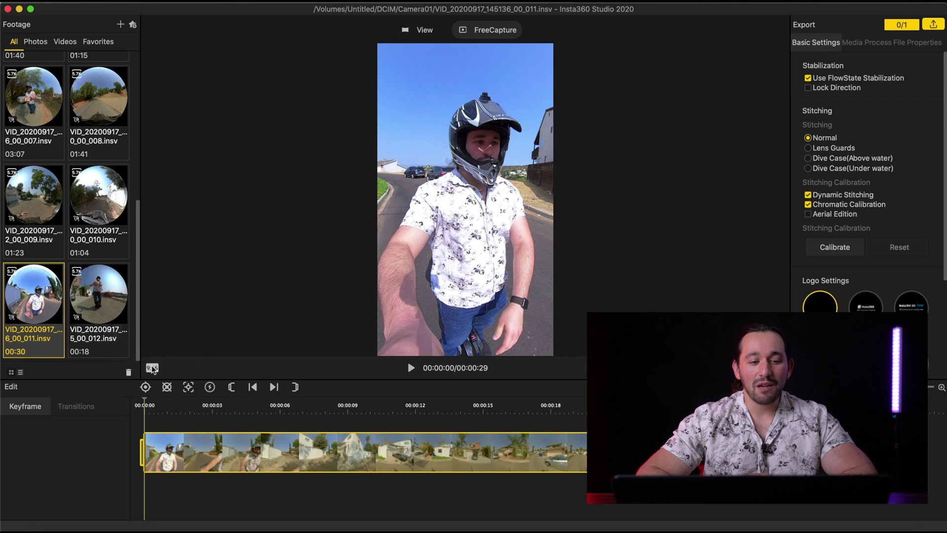
mouse_move(153, 368)
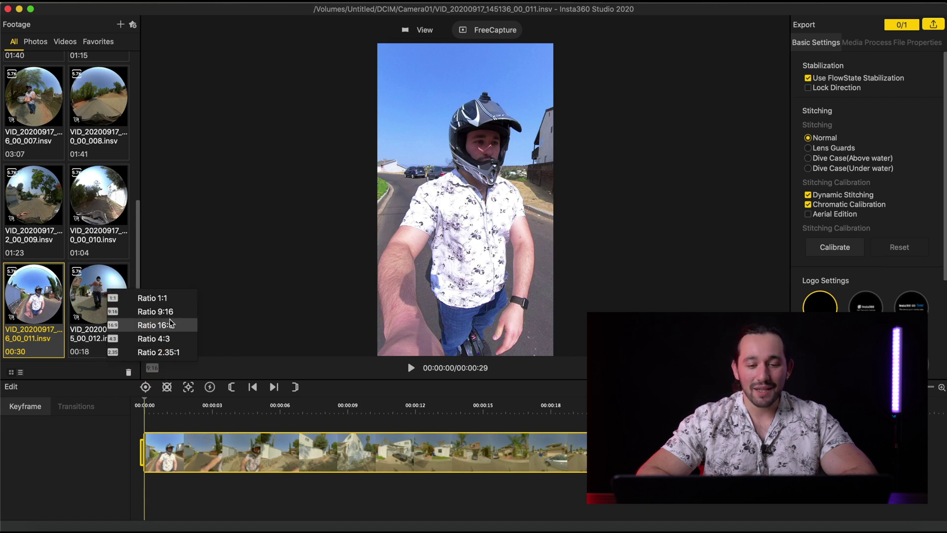
drag(409, 223, 565, 252)
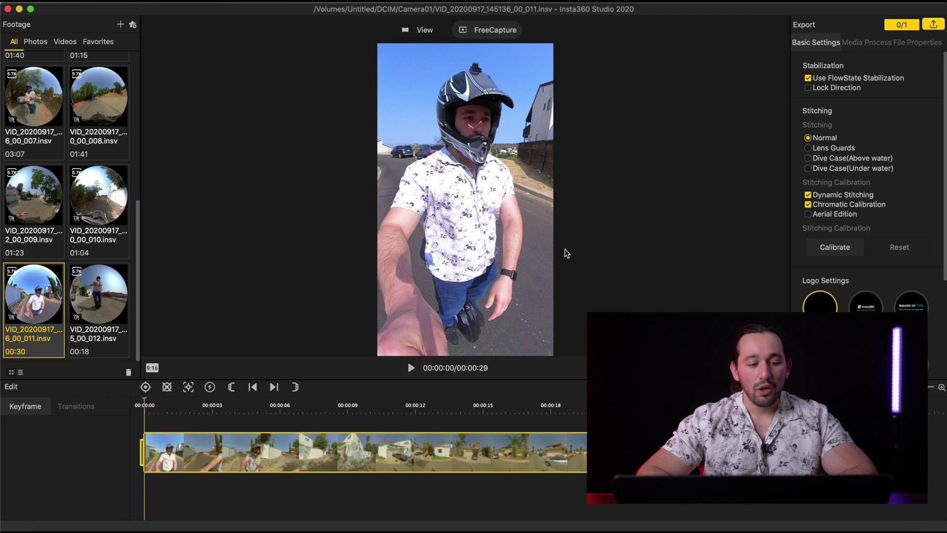
- Deep Track the rider until 00:00:03, then return playback to 00:00:01
click(190, 389)
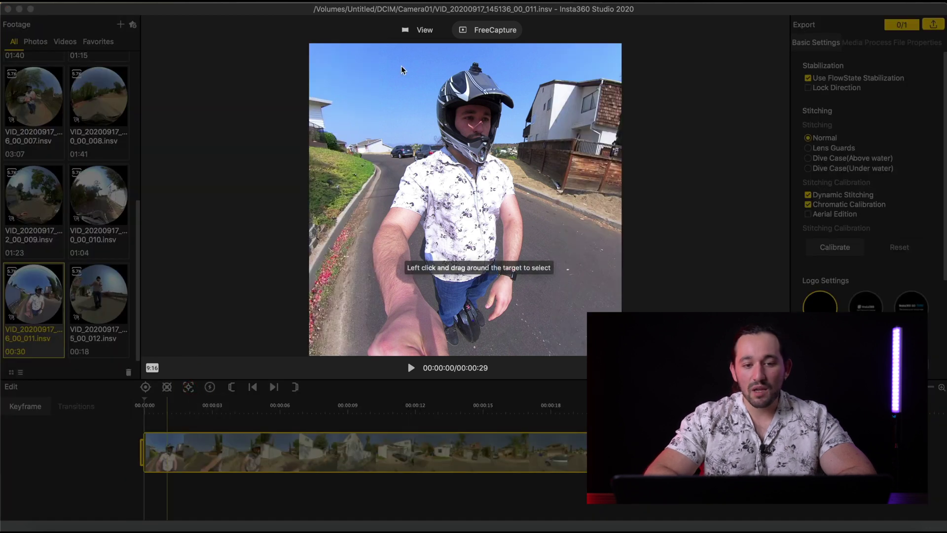
drag(374, 67, 573, 308)
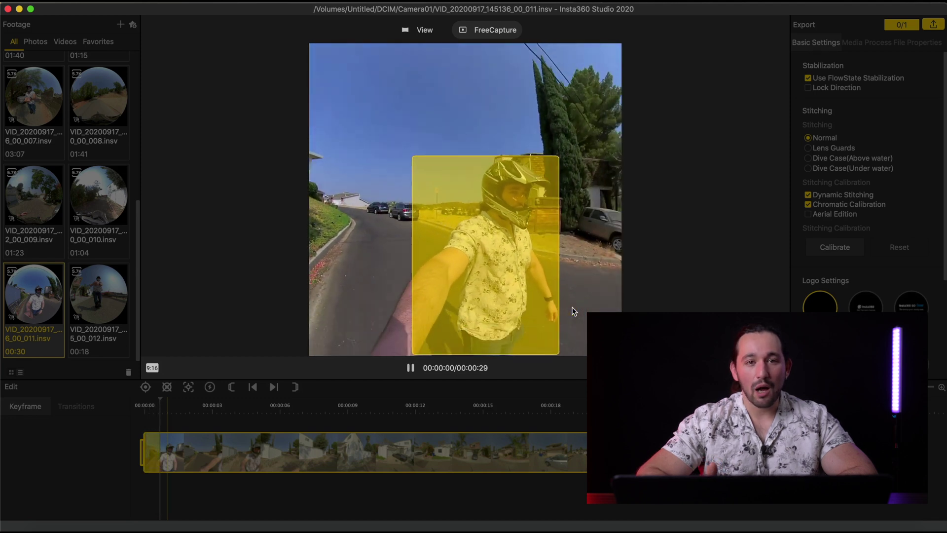
click(572, 310)
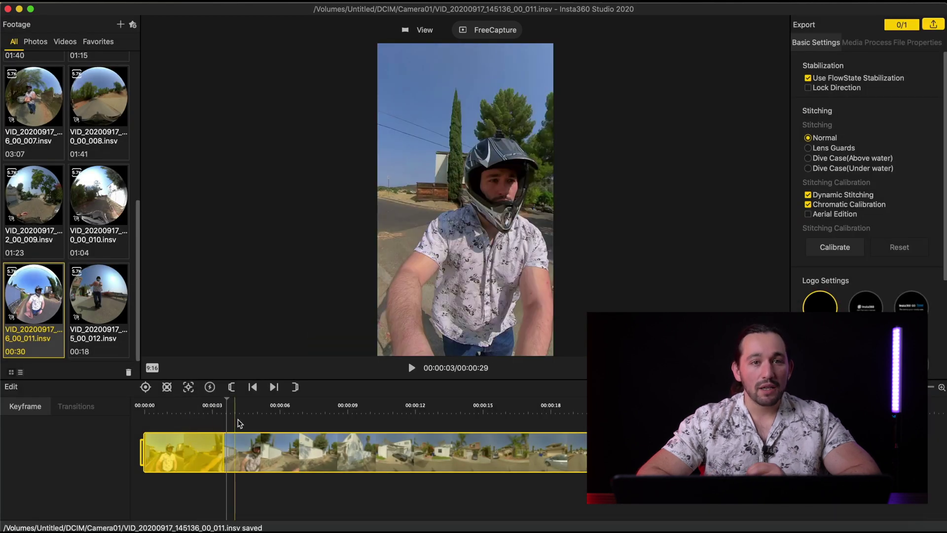
click(167, 449)
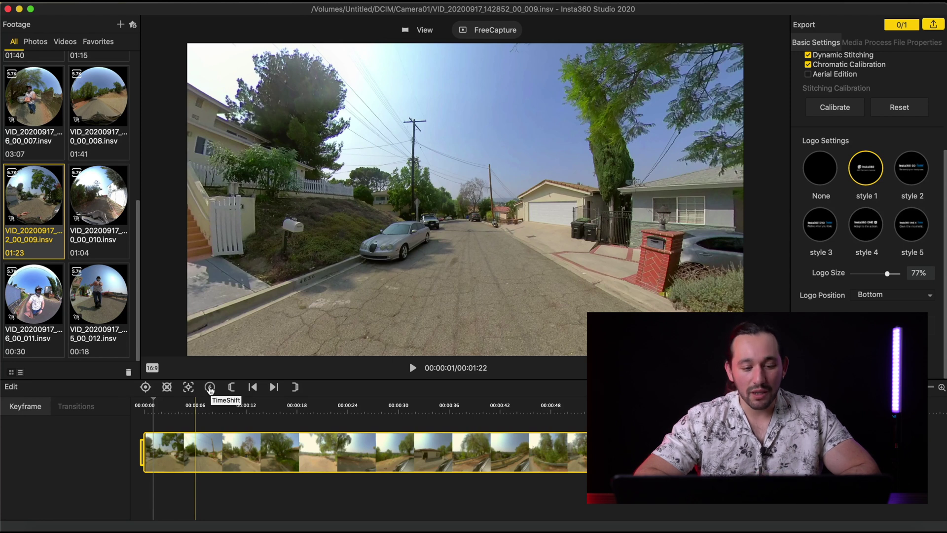
- Add a 2x TimeShift section from the clip start to about 00:00:11
click(210, 387)
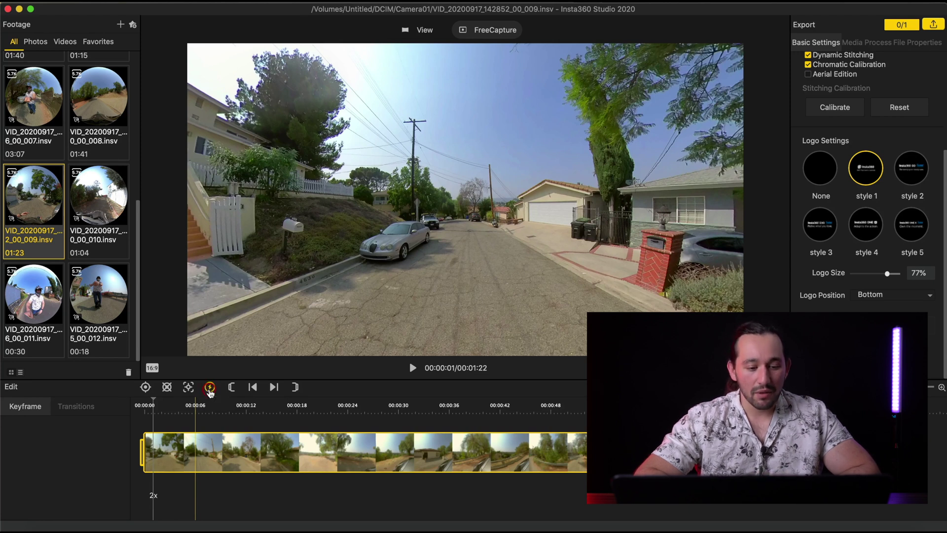
drag(217, 493, 433, 493)
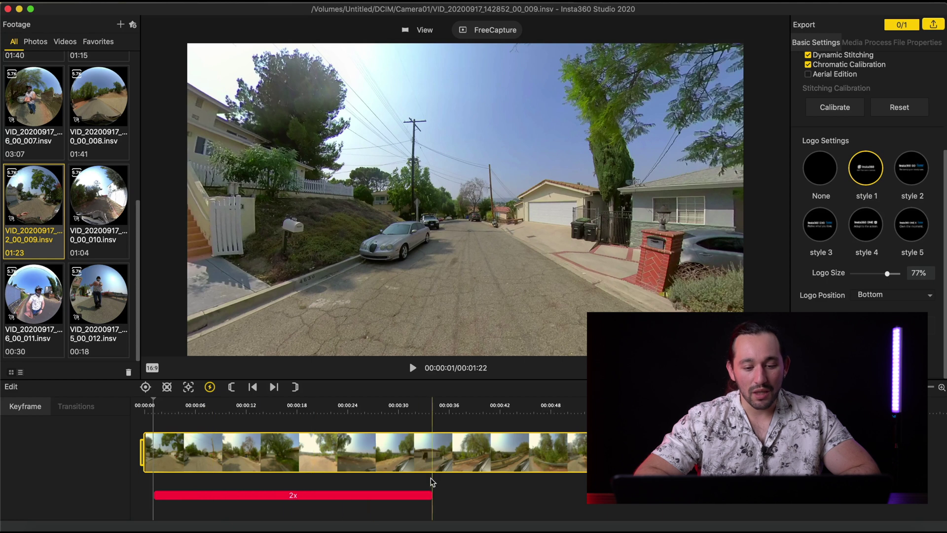
click(233, 390)
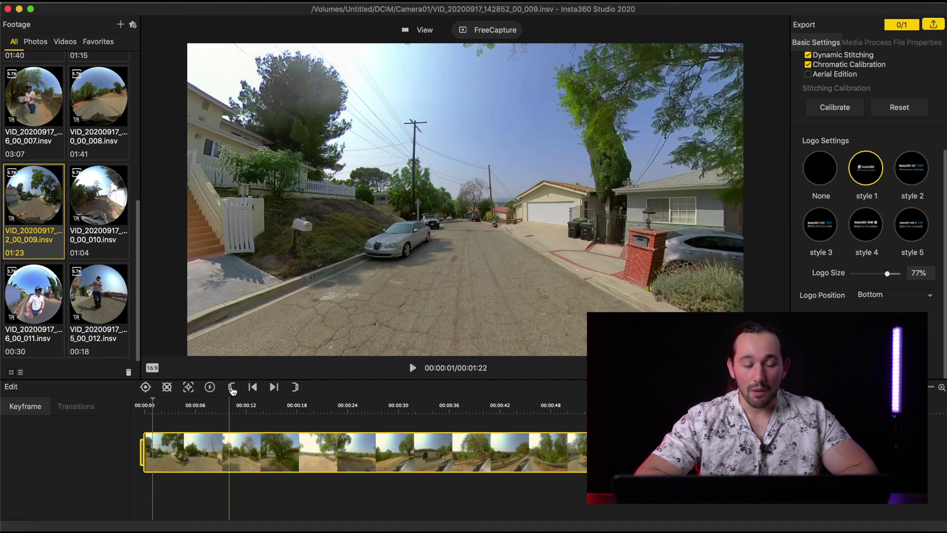
- Trim the clip to 00:00:10–00:00:20 and play the result from its start
click(235, 410)
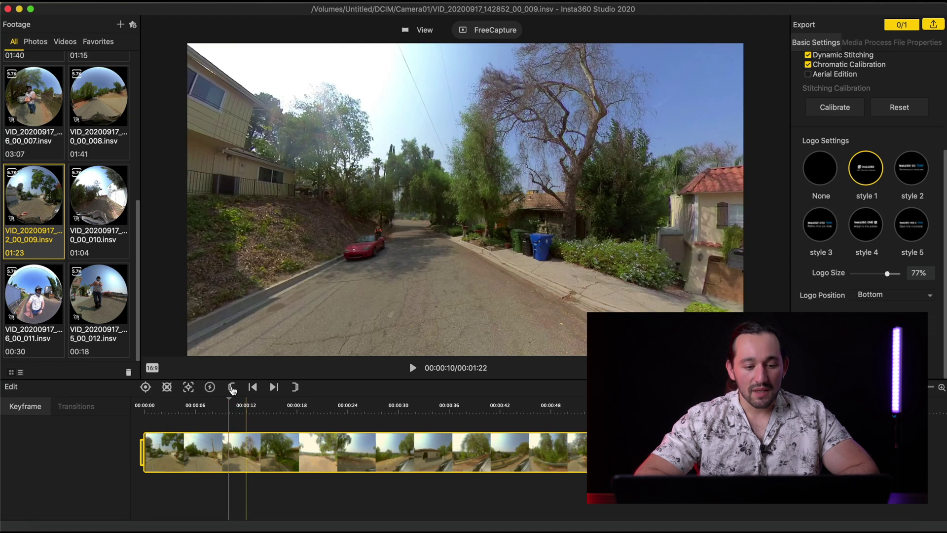
click(232, 390)
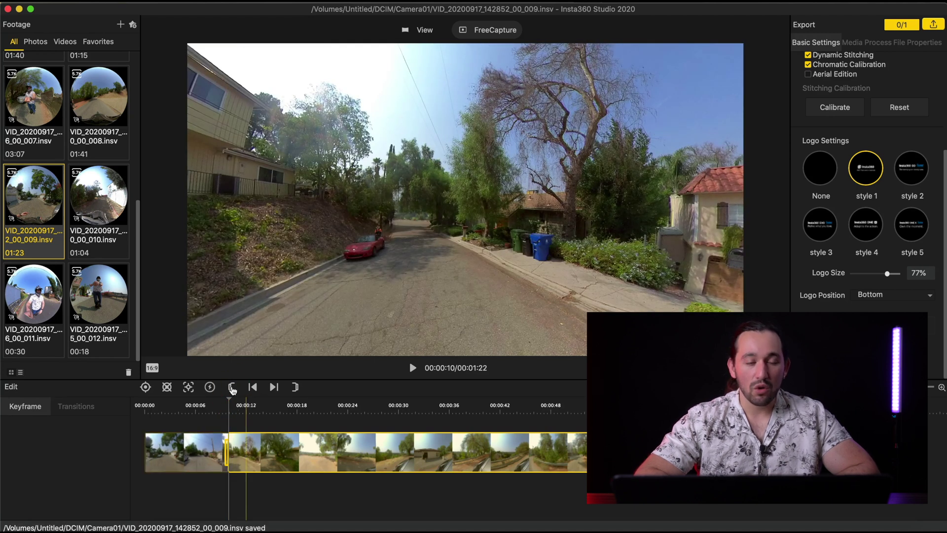
click(313, 407)
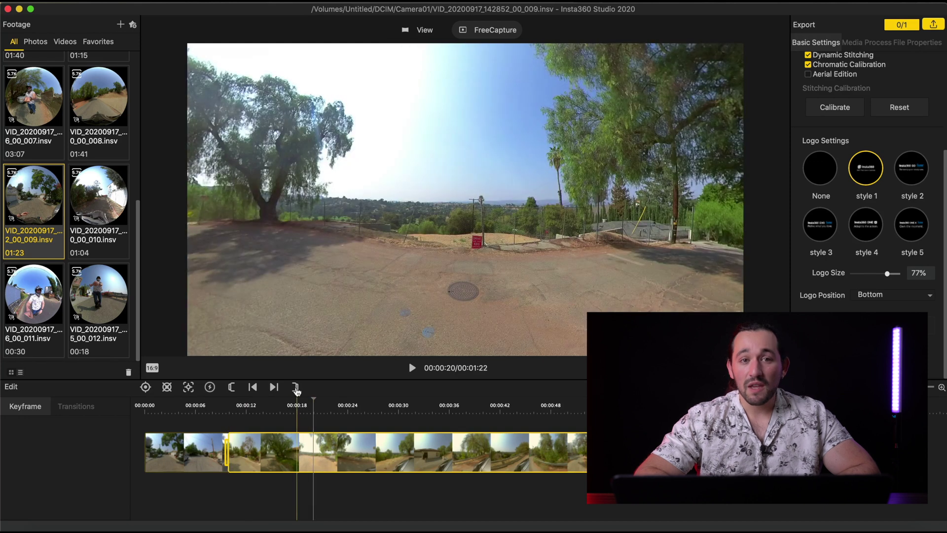
click(296, 389)
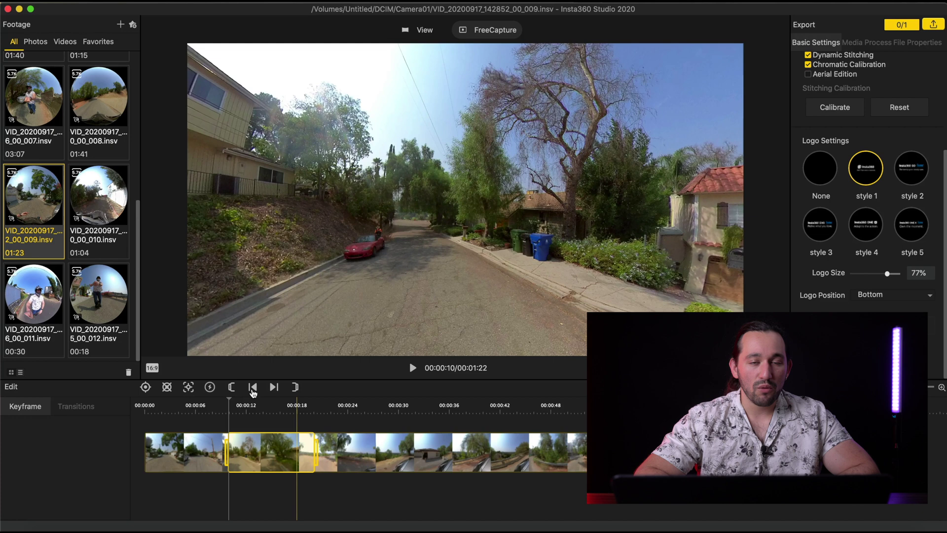
click(253, 388)
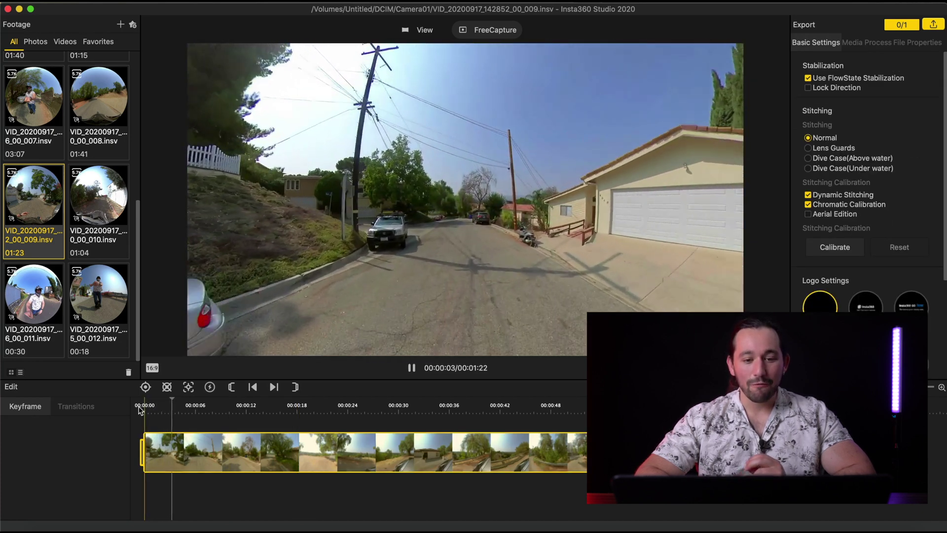
key(space)
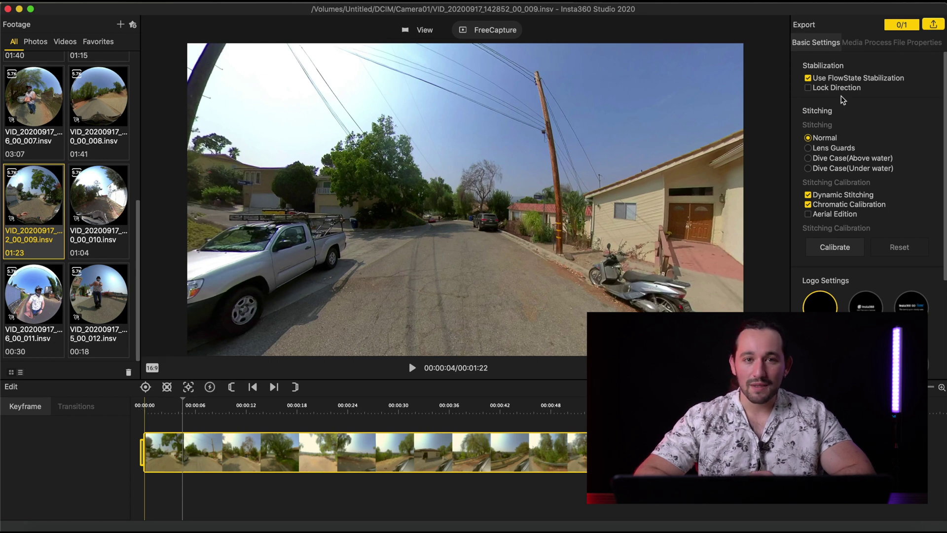
click(807, 79)
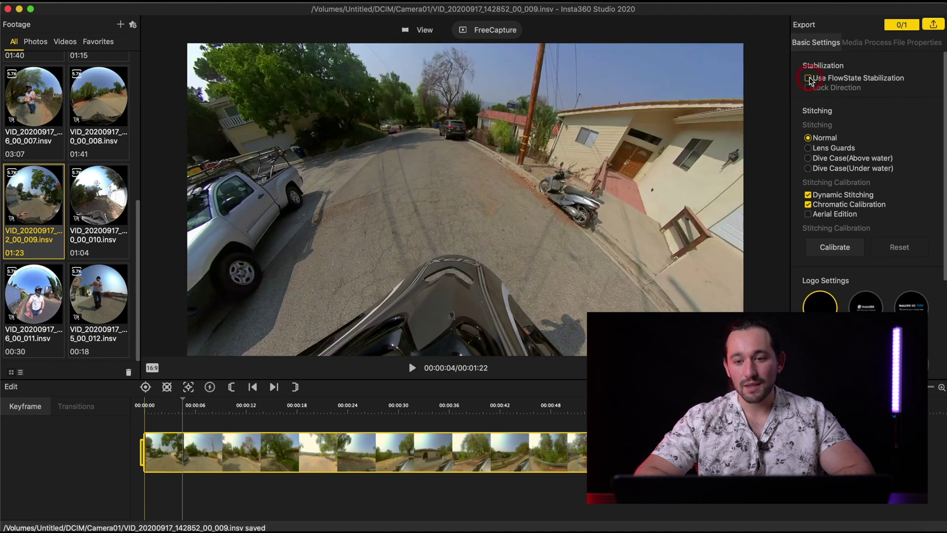
click(145, 405)
key(space)
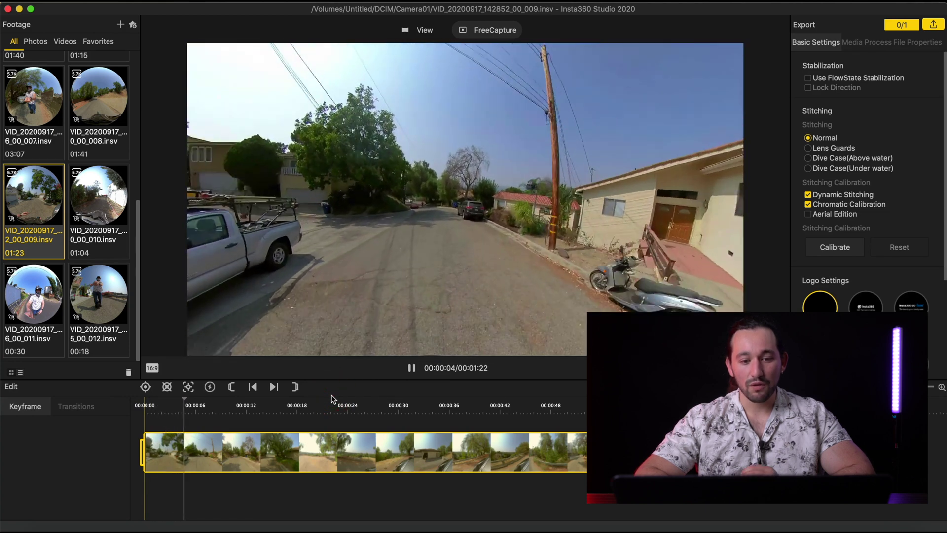
key(space)
click(808, 79)
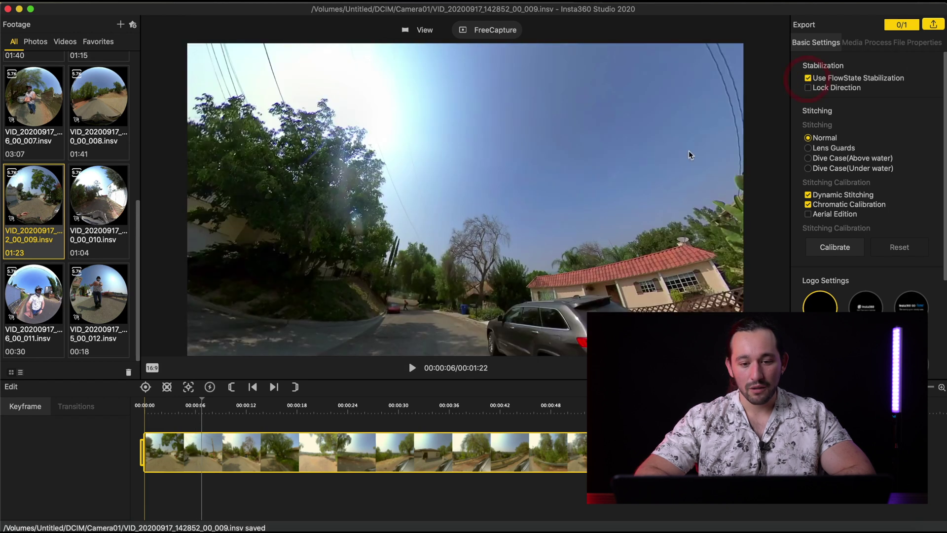
click(460, 165)
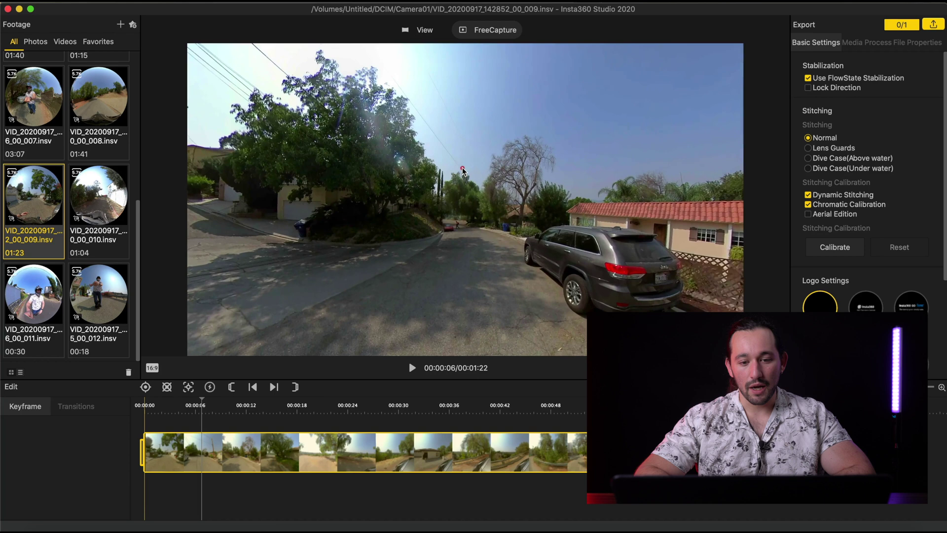
click(202, 402)
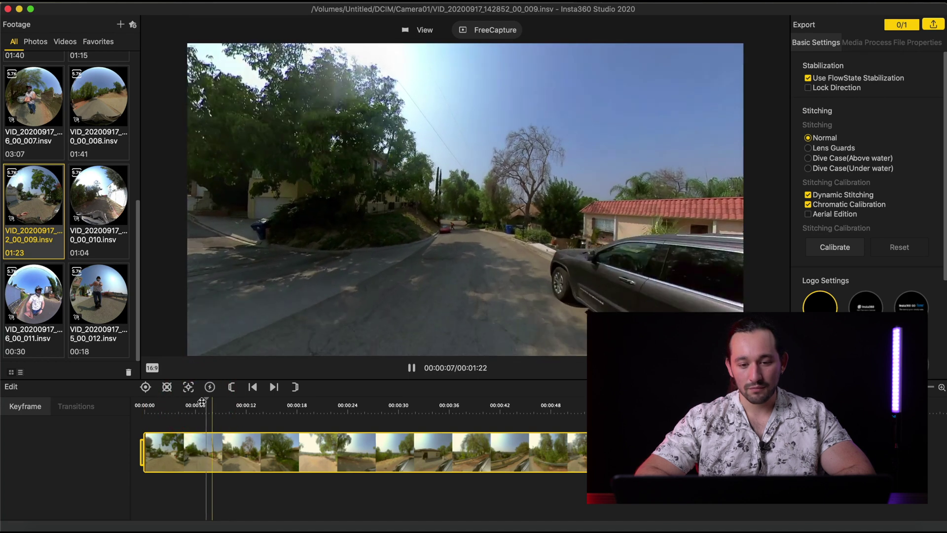
key(space)
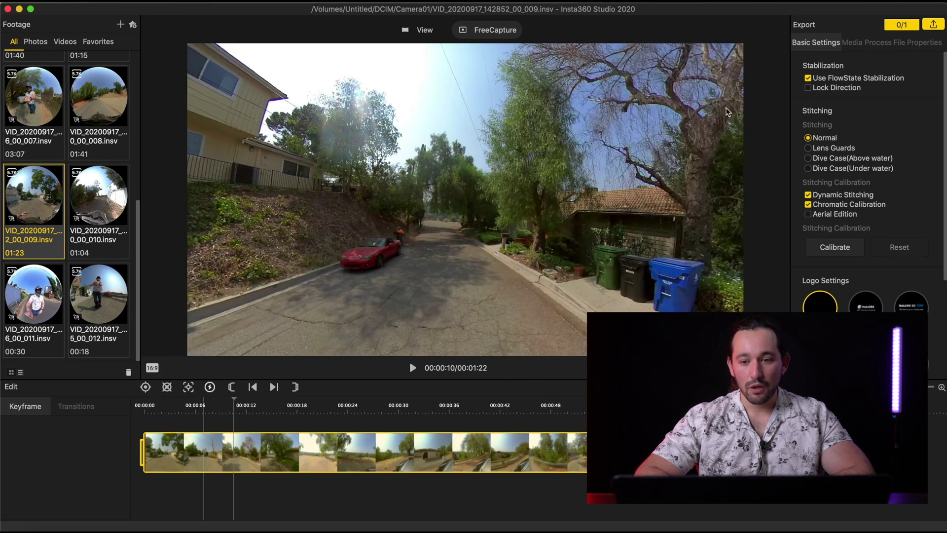
click(808, 88)
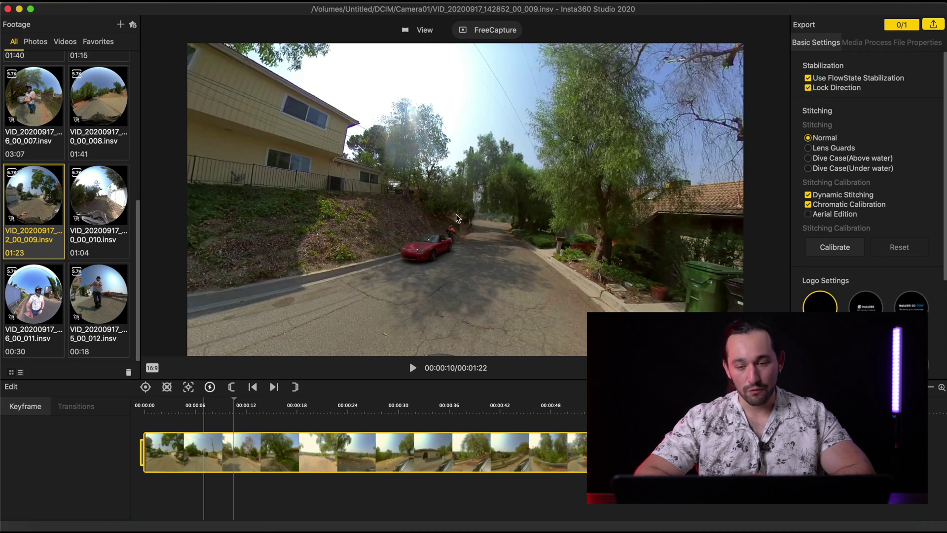
click(808, 88)
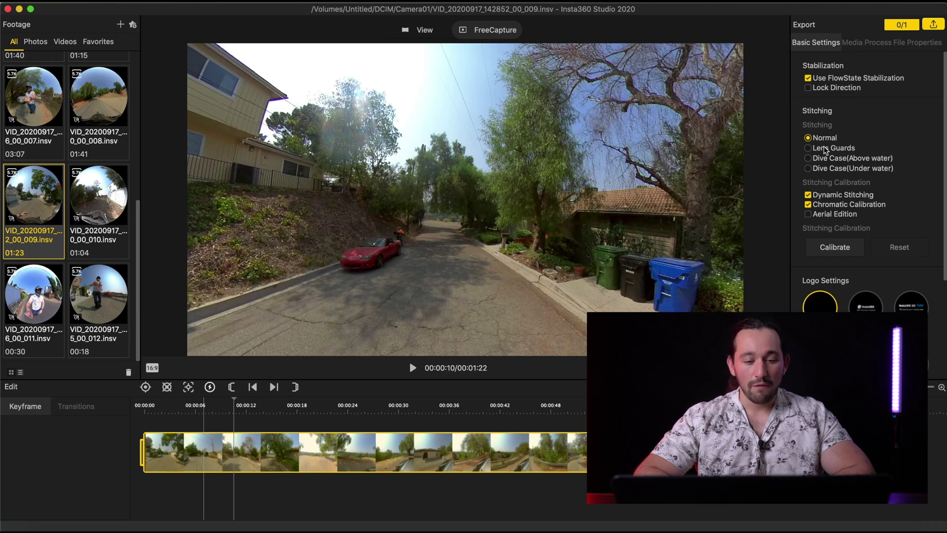
drag(535, 290, 580, 164)
drag(522, 265, 585, 179)
drag(411, 167, 431, 230)
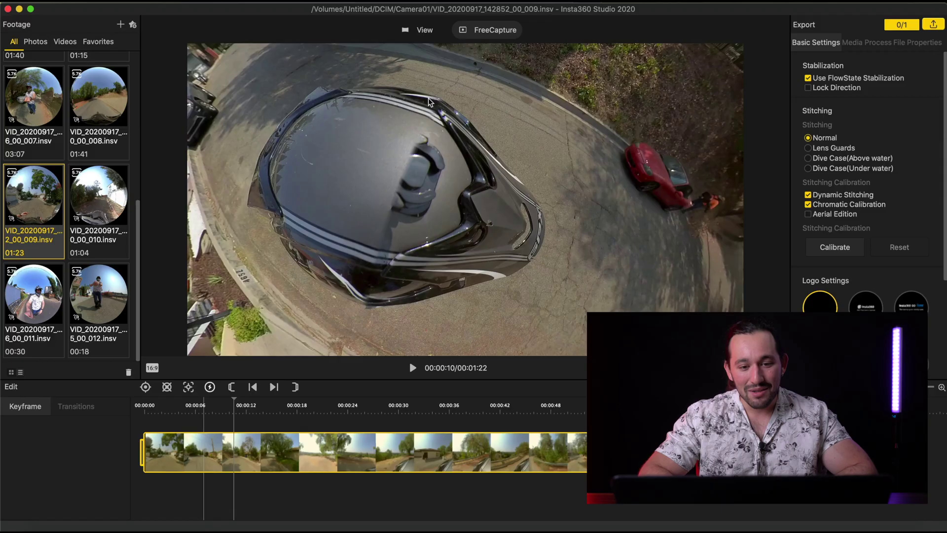
drag(429, 98, 418, 135)
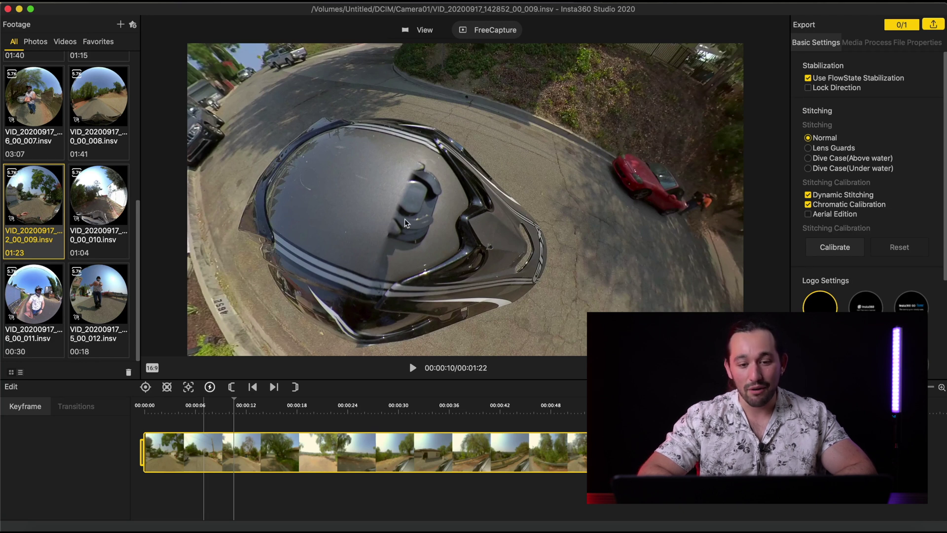
drag(414, 203, 348, 211)
drag(476, 236, 397, 268)
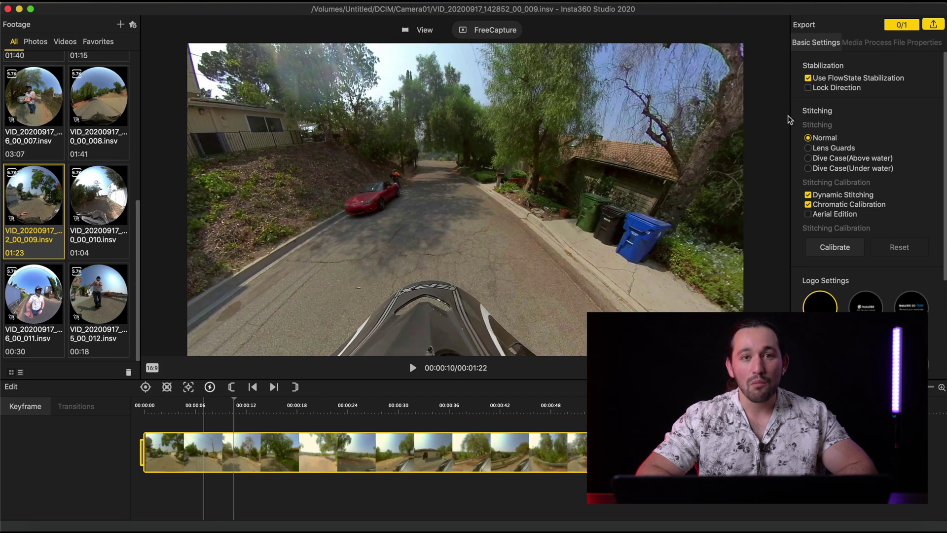
click(808, 148)
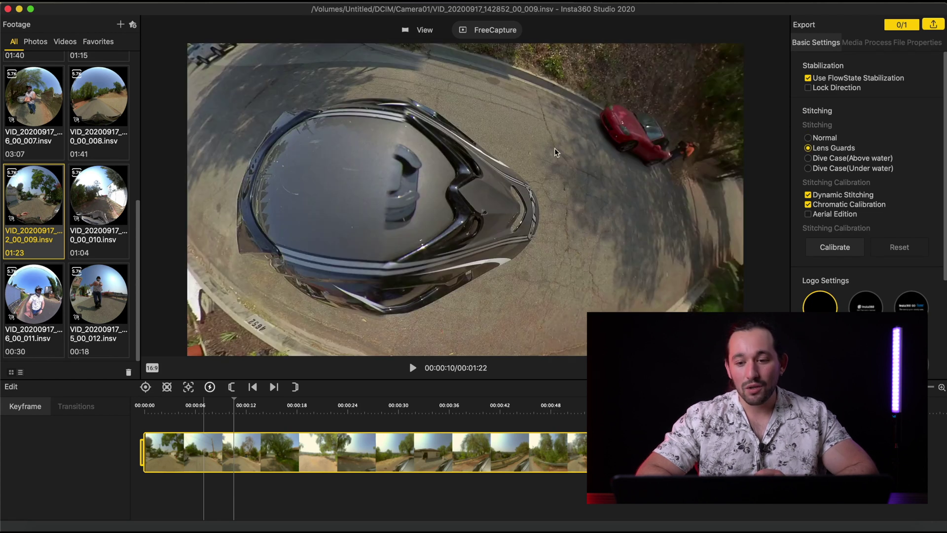
click(808, 137)
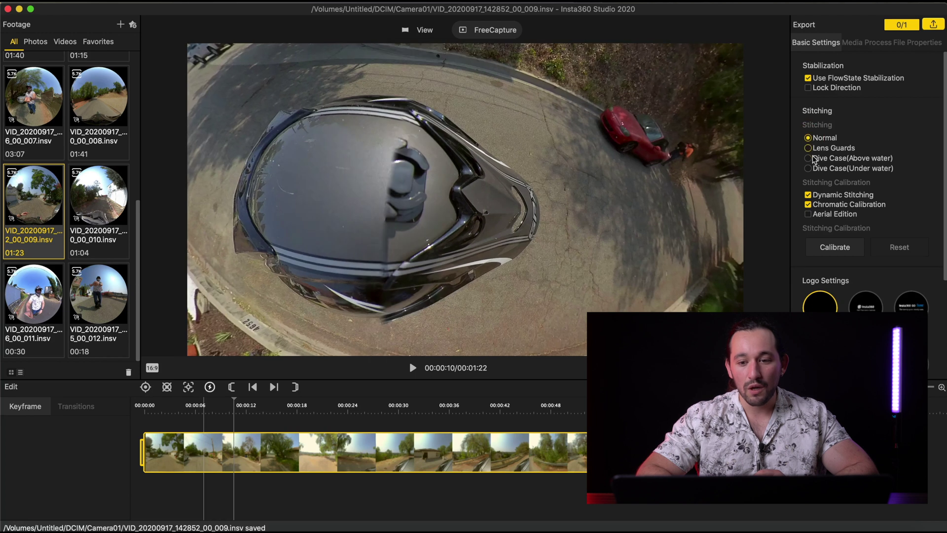
click(807, 148)
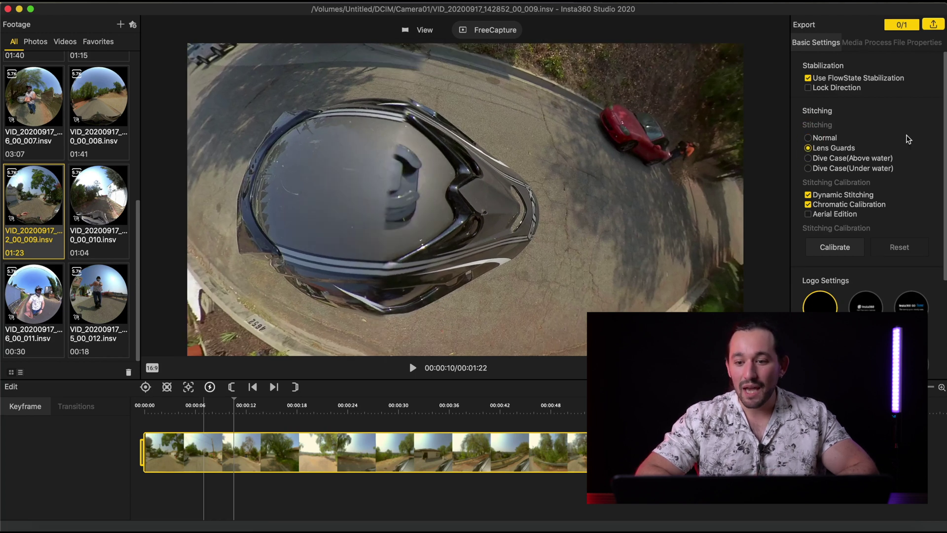
click(808, 158)
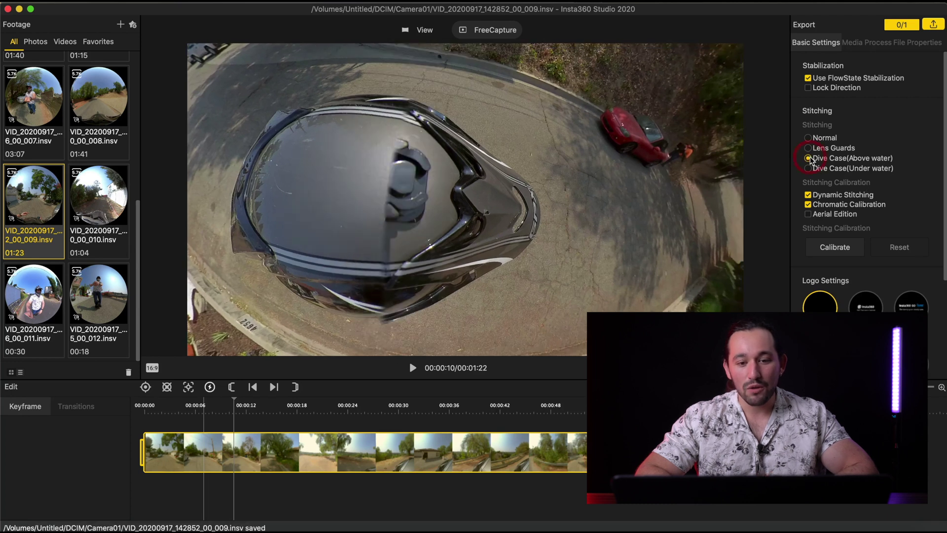
click(809, 168)
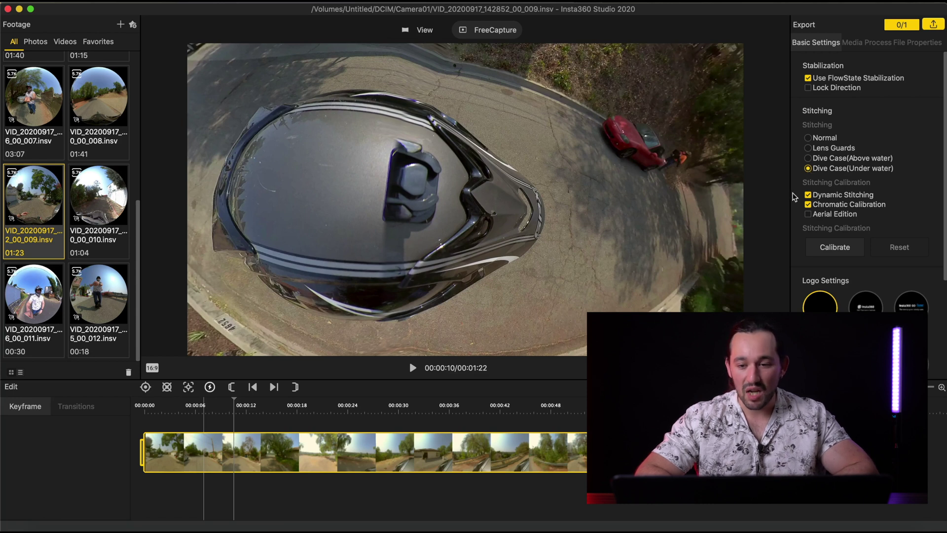
click(808, 138)
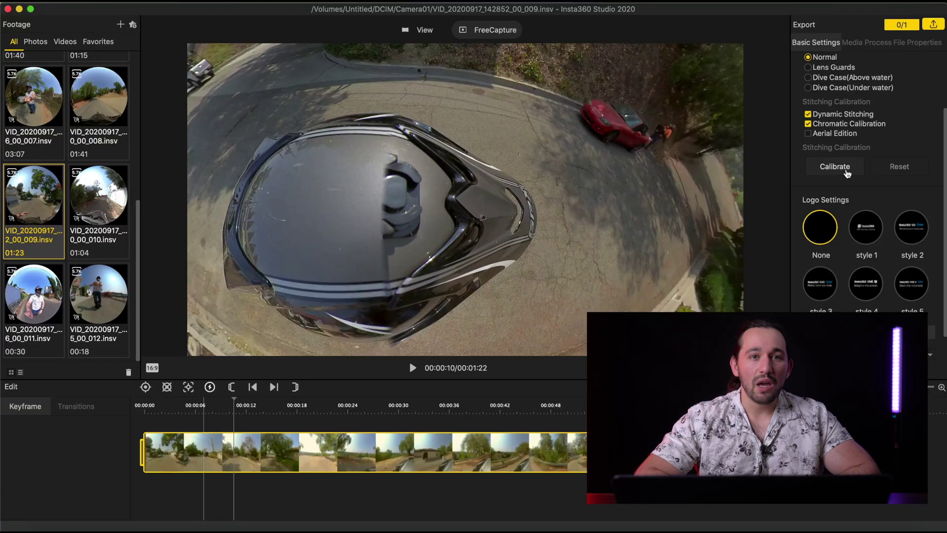
- Recalibrate the stitching and apply the style 1 Insta360 logo, trying style 3 first
click(846, 171)
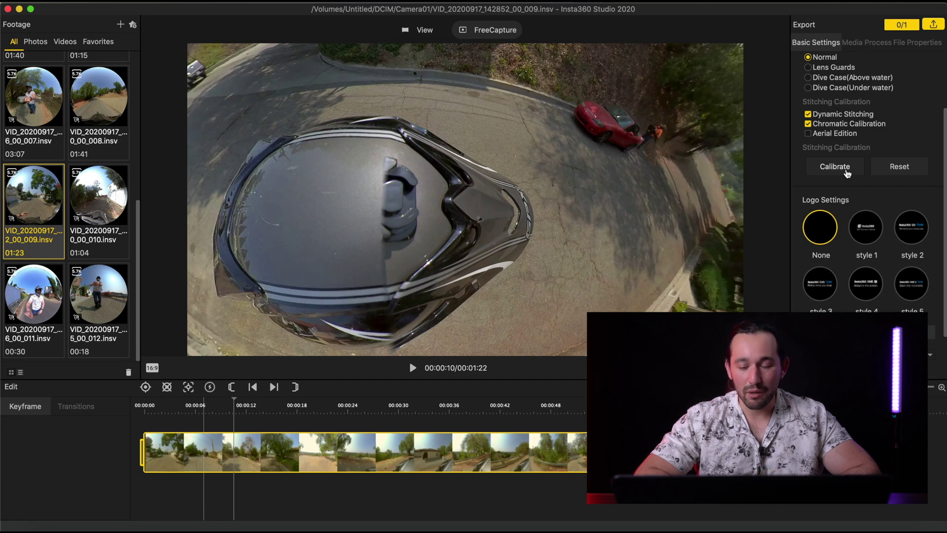
click(820, 283)
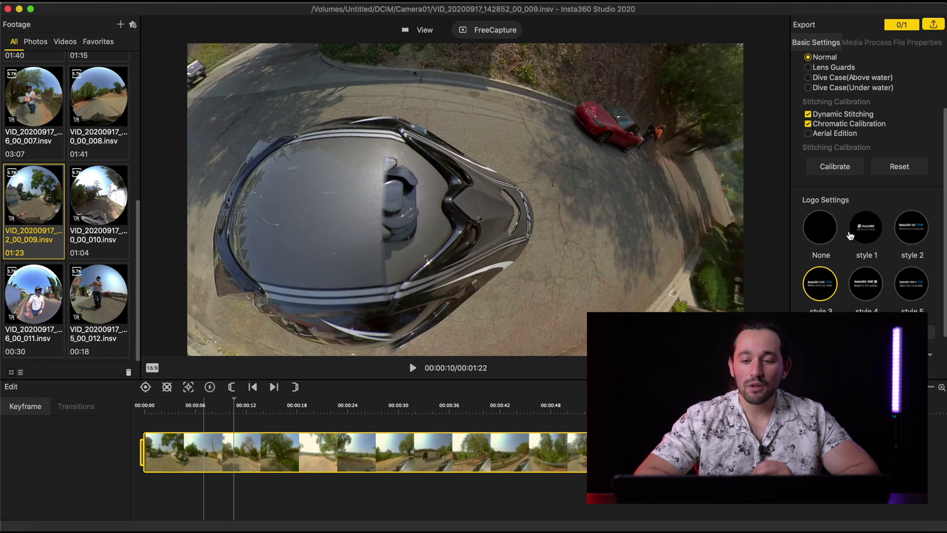
click(876, 232)
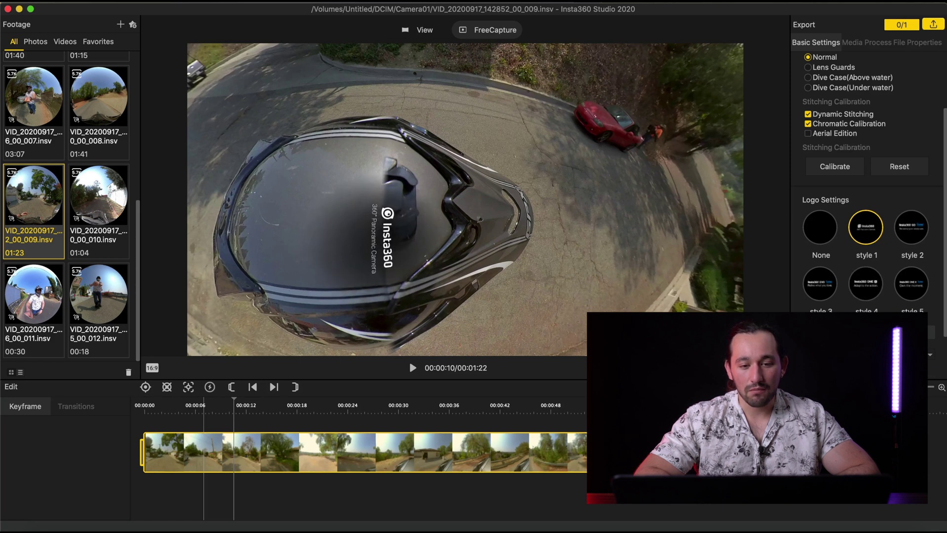
scroll(839, 282, down, 3)
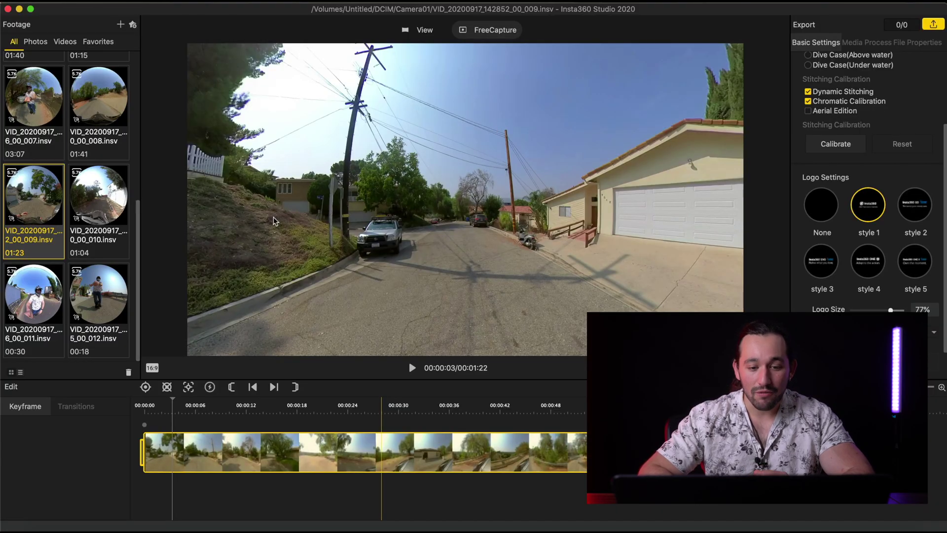
drag(347, 224, 567, 221)
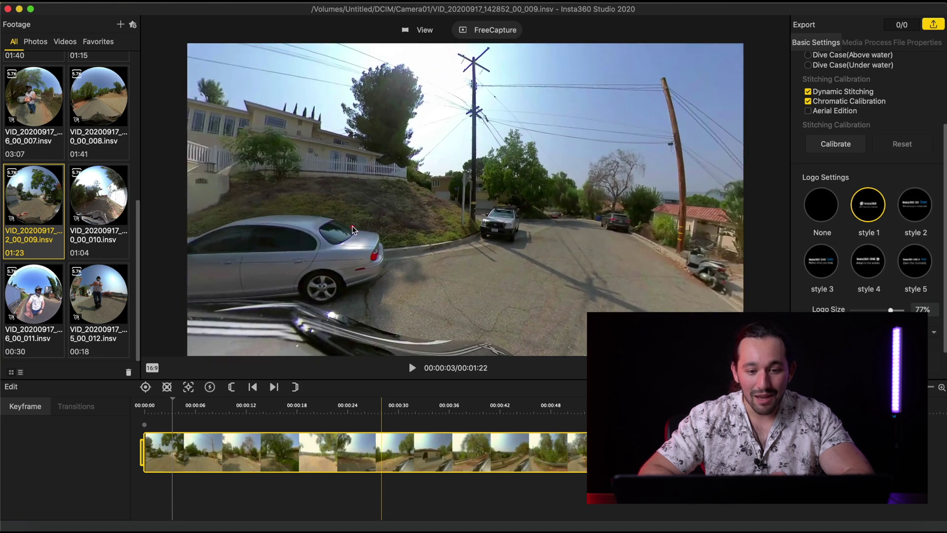
drag(352, 226, 575, 219)
drag(463, 222, 546, 280)
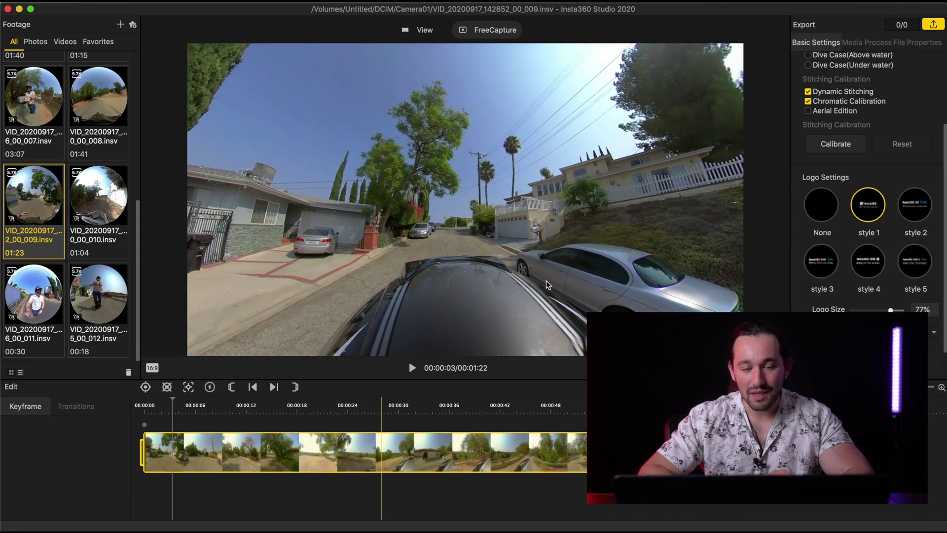